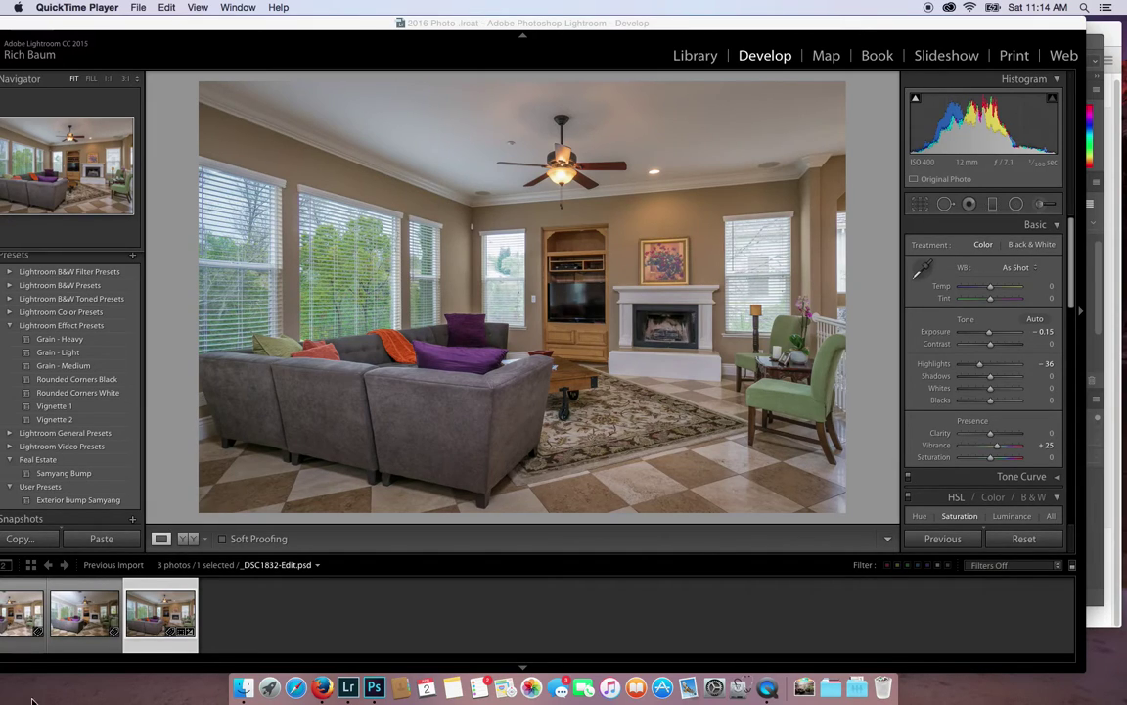
- Bring Lightroom forward and display the second living-room photo, _DSC1833.jpg, in Develop
{"action": "left_click", "coordinate": [29, 624]}
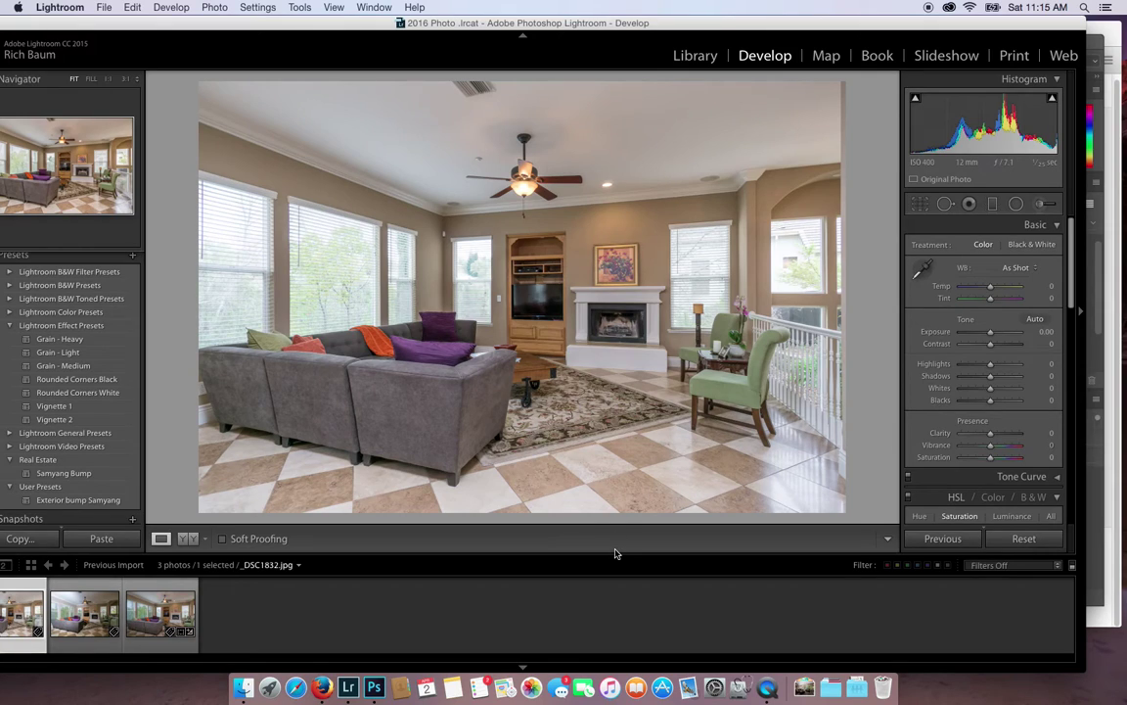
{"action": "left_click", "coordinate": [91, 619]}
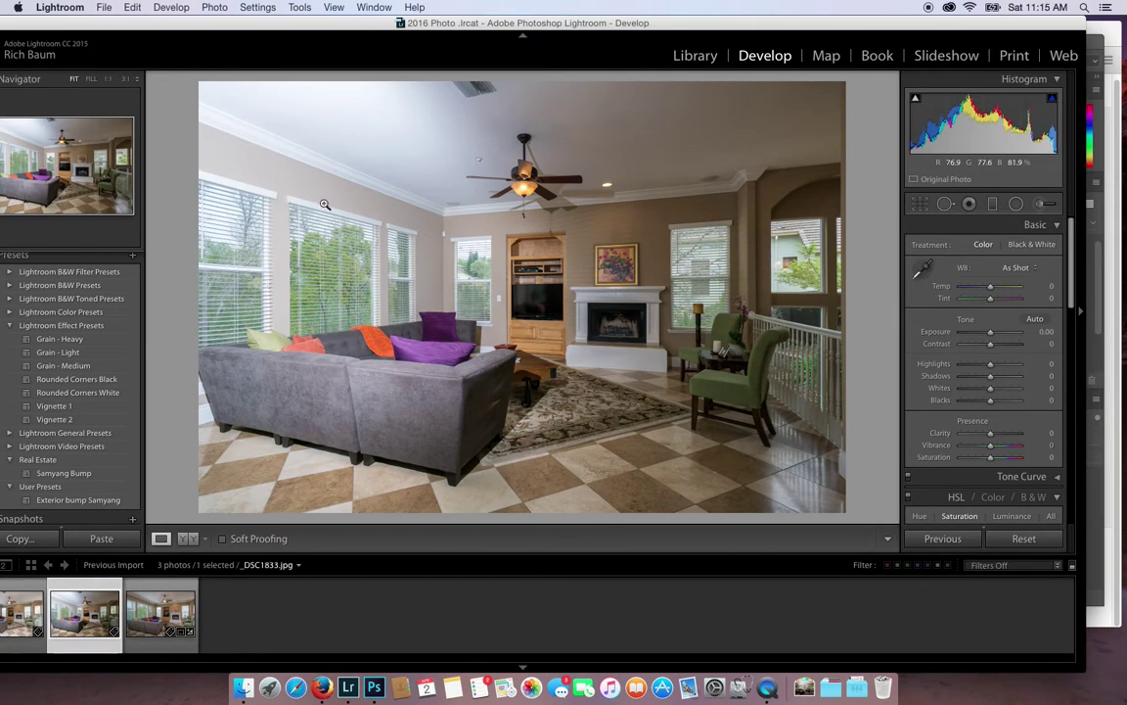
{"action": "key", "text": "super+Left"}
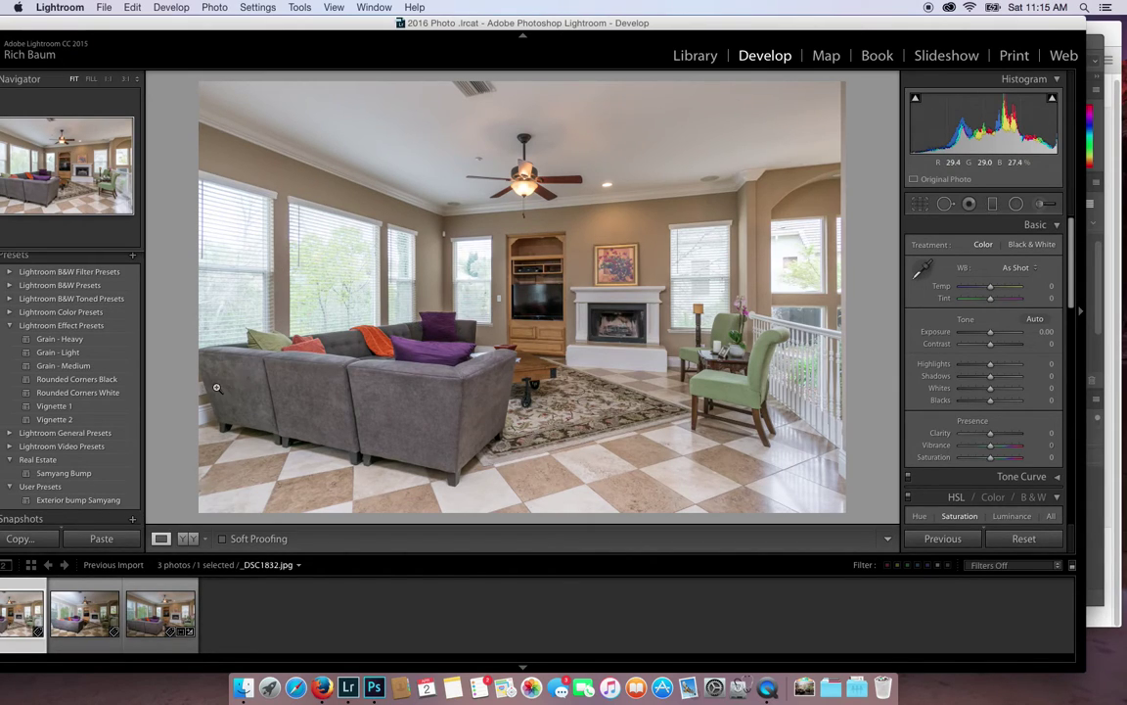
{"action": "key", "text": "Right"}
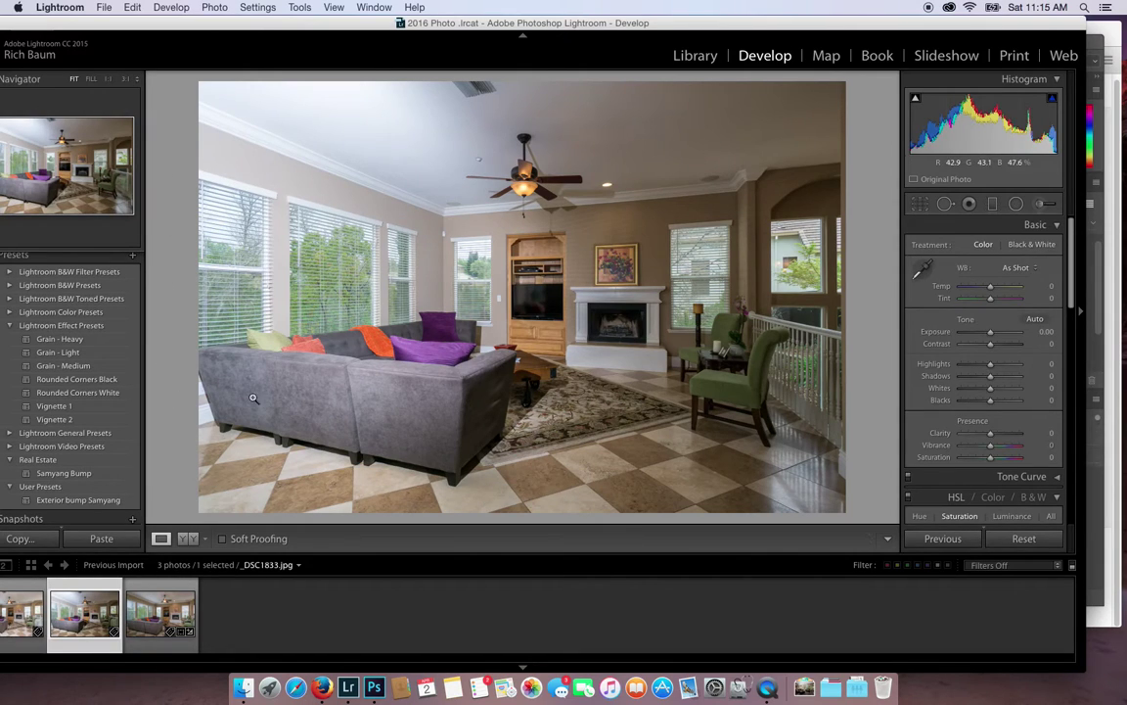
{"action": "key", "text": "Left"}
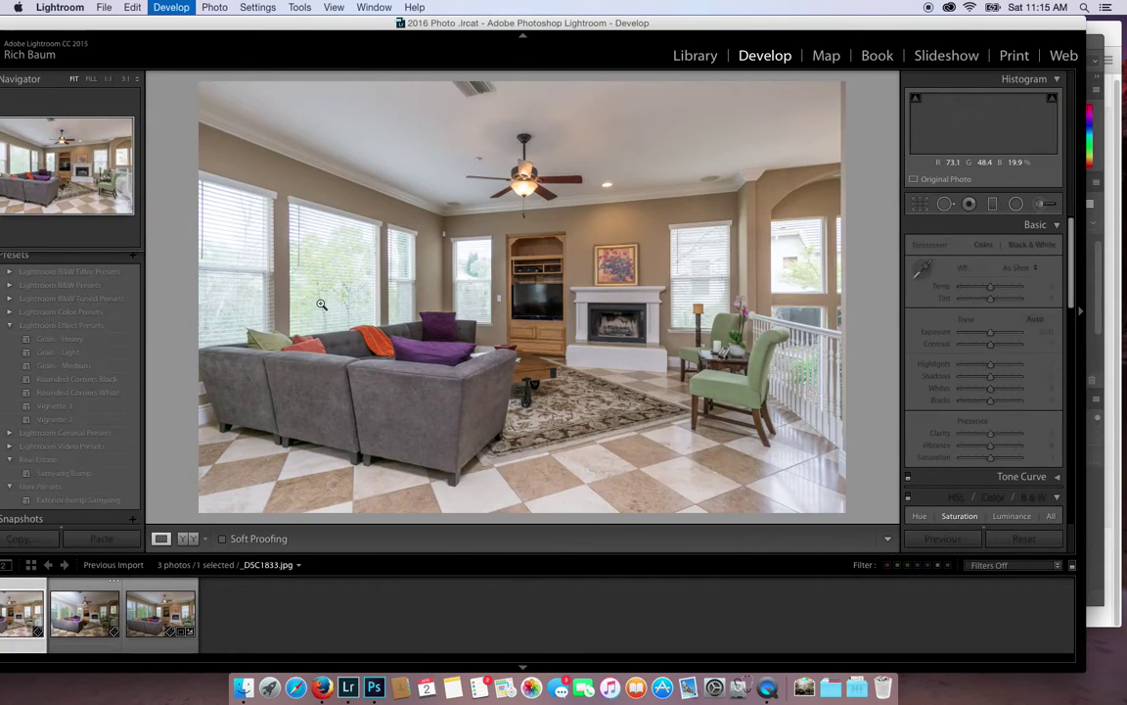
{"action": "key", "text": "Right"}
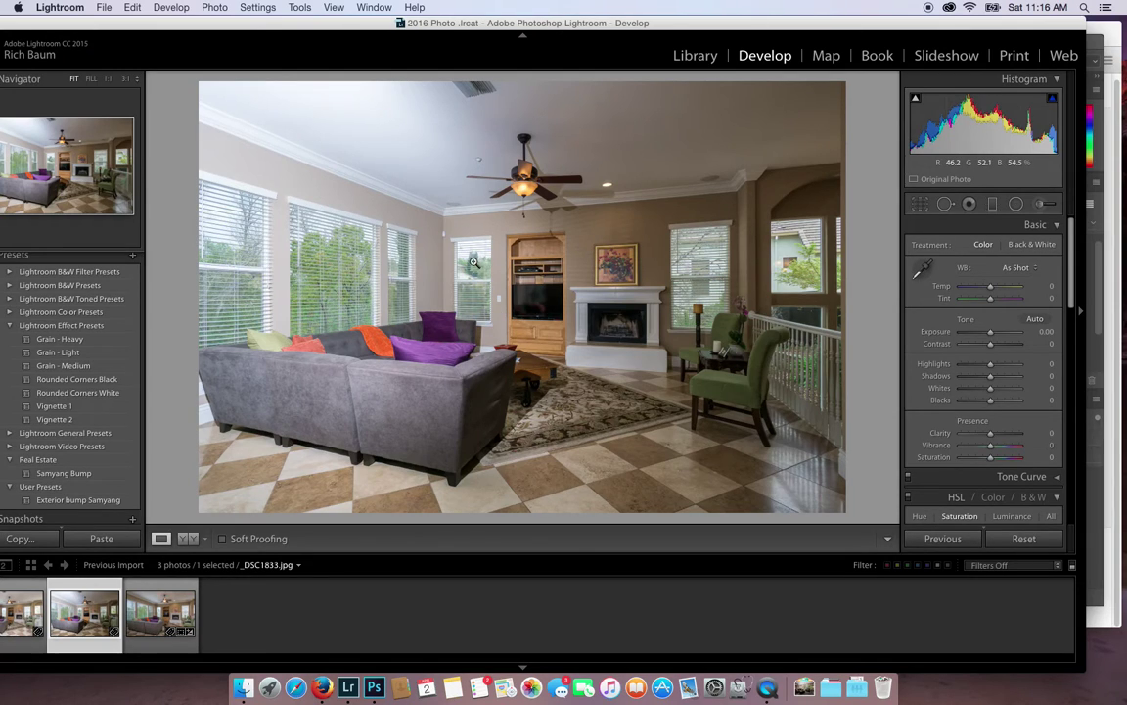
{"action": "key", "text": "Right"}
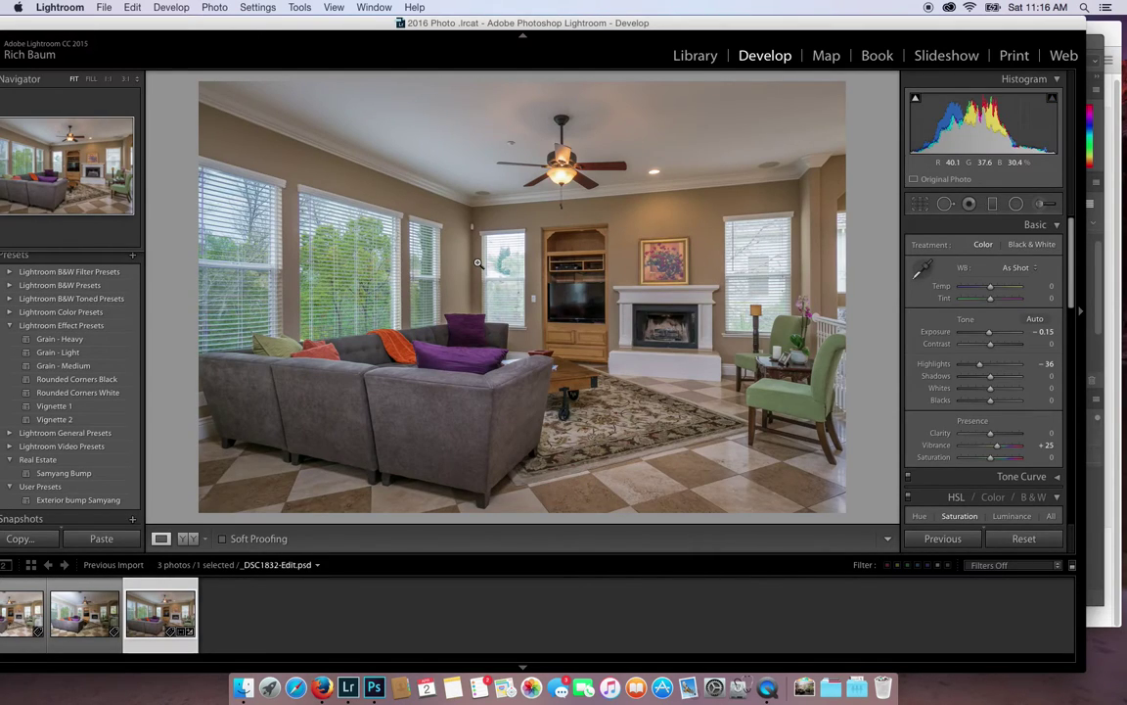
{"action": "key", "text": "Left"}
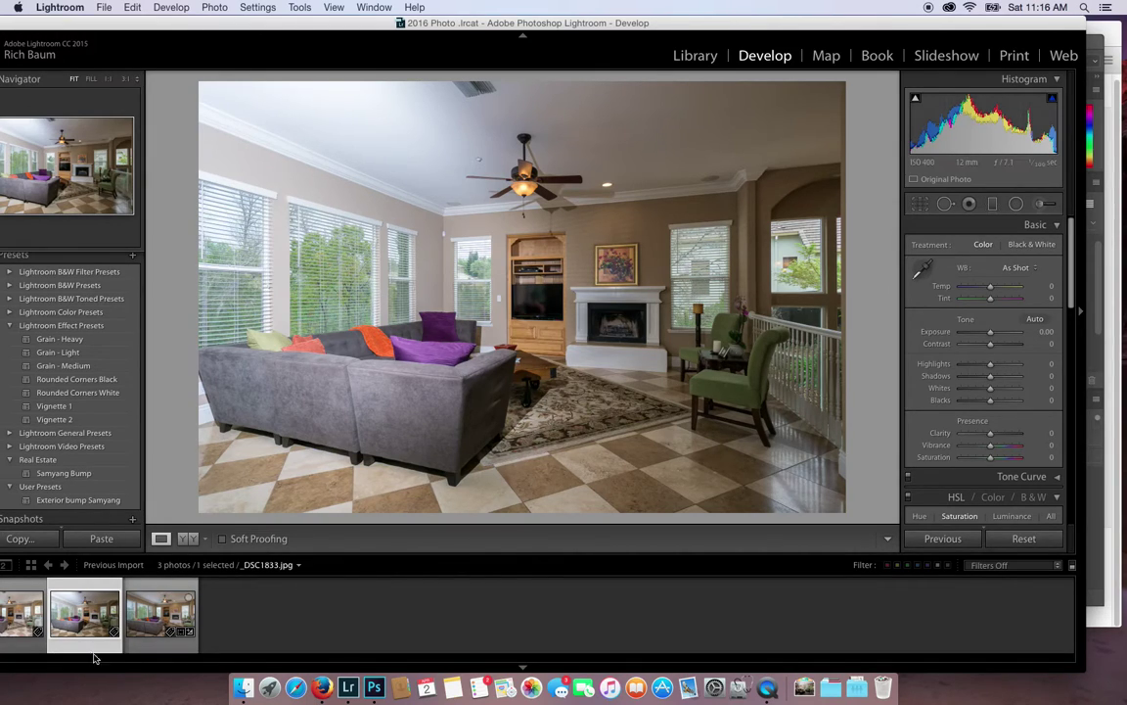
- Select both _DSC1832.jpg and _DSC1833.jpg and send them via Edit In > Open as Layers in Photoshop
{"action": "left_click", "coordinate": [36, 629]}
{"action": "left_click", "coordinate": [65, 629], "text": "super"}
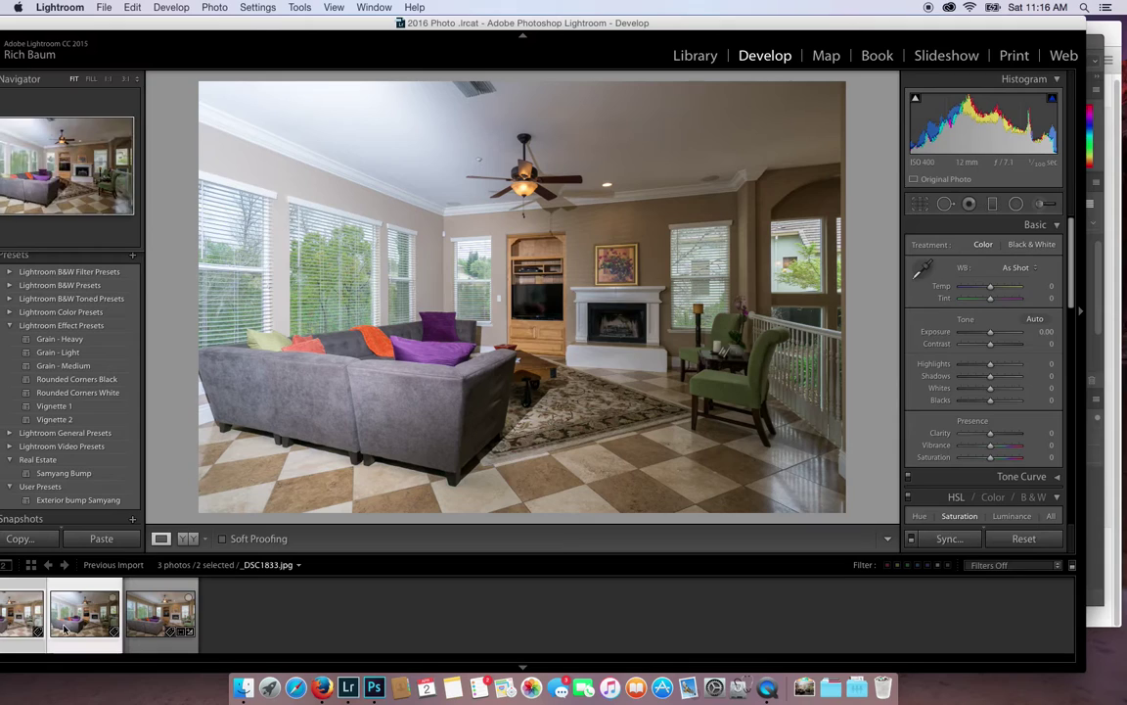
{"action": "left_click", "coordinate": [24, 614]}
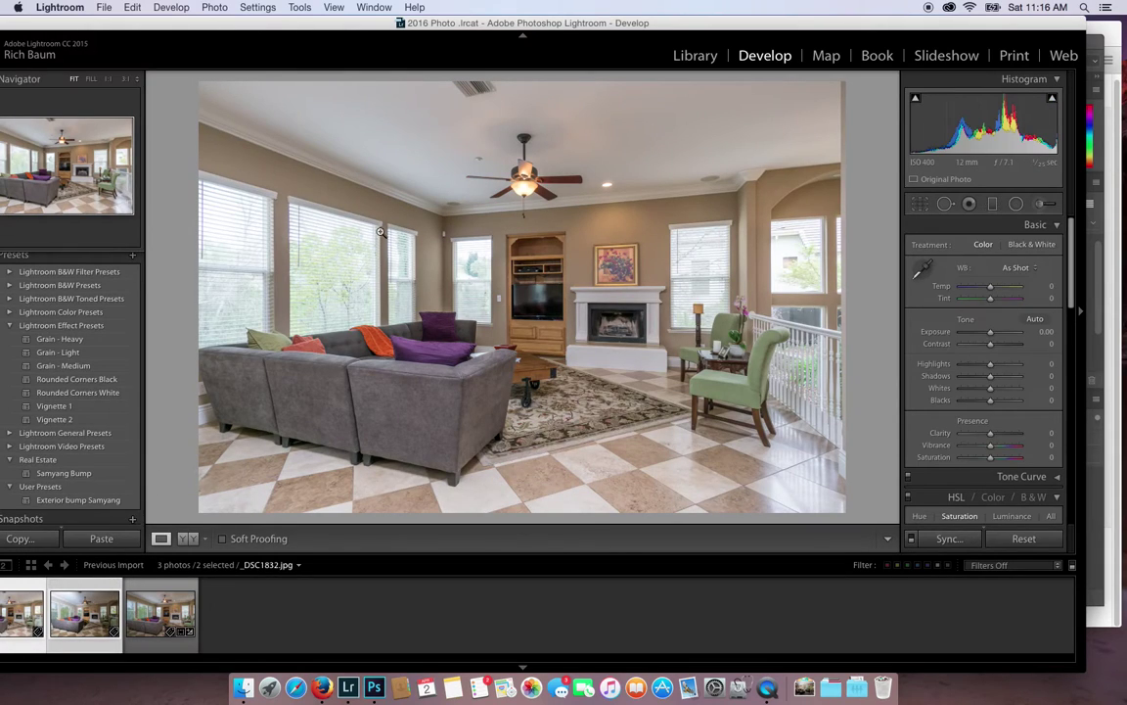
{"action": "key", "text": "Right"}
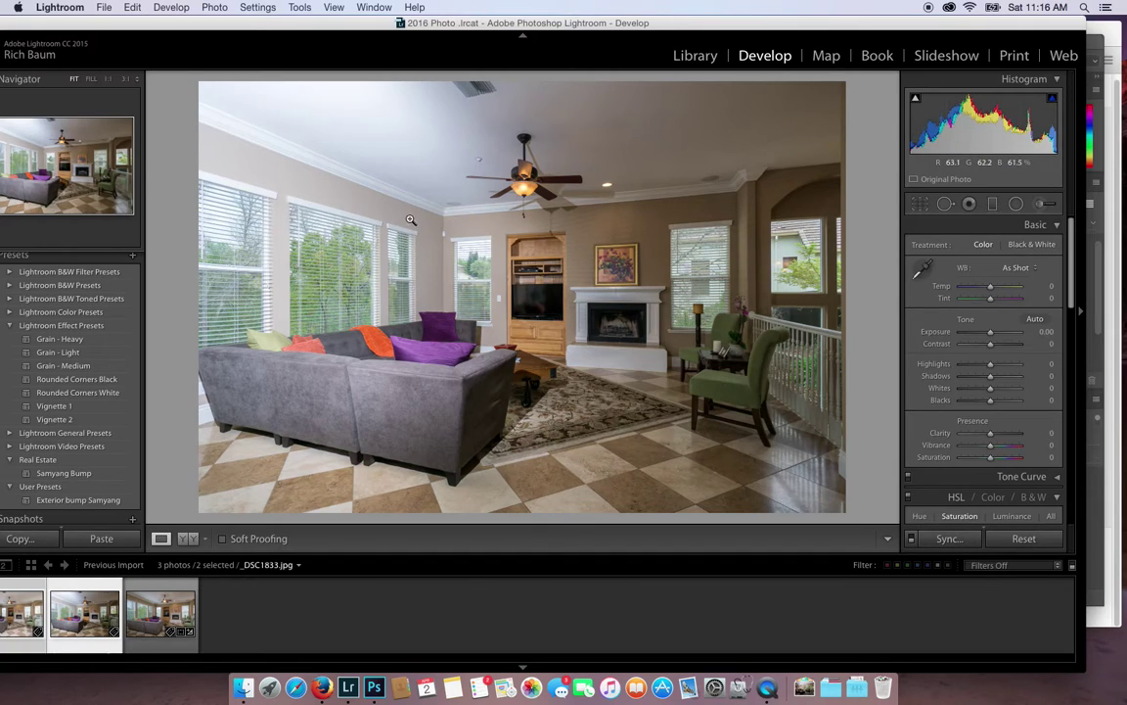
{"action": "right_click", "coordinate": [465, 234]}
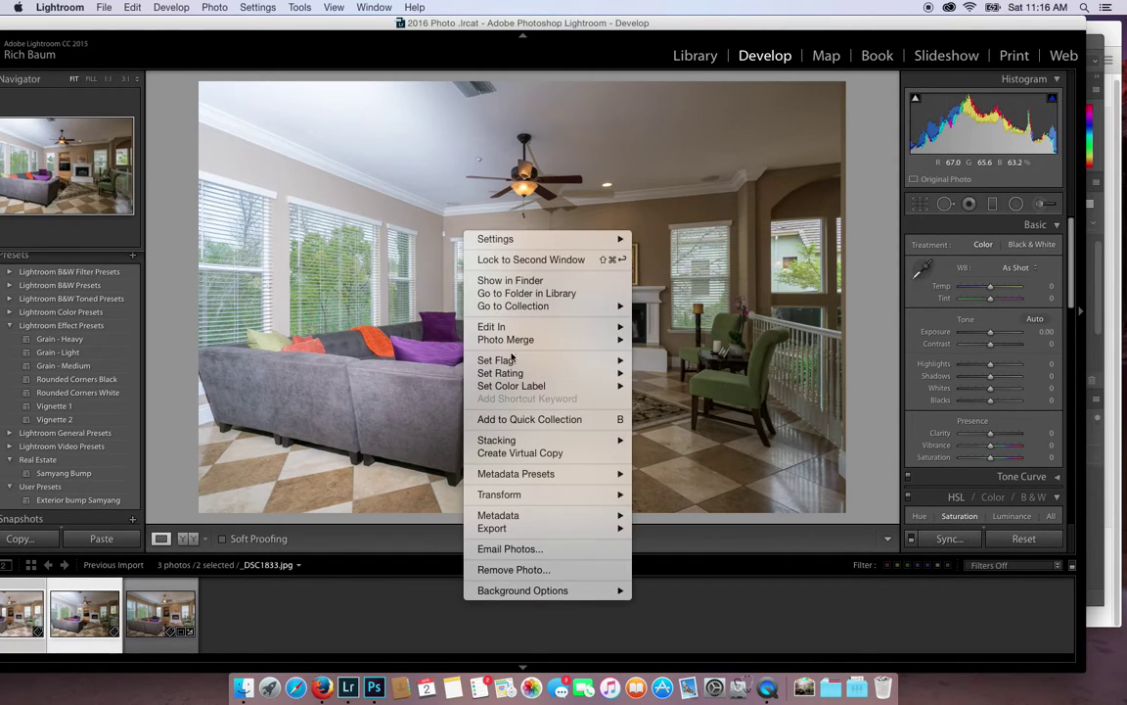
{"action": "mouse_move", "coordinate": [548, 327]}
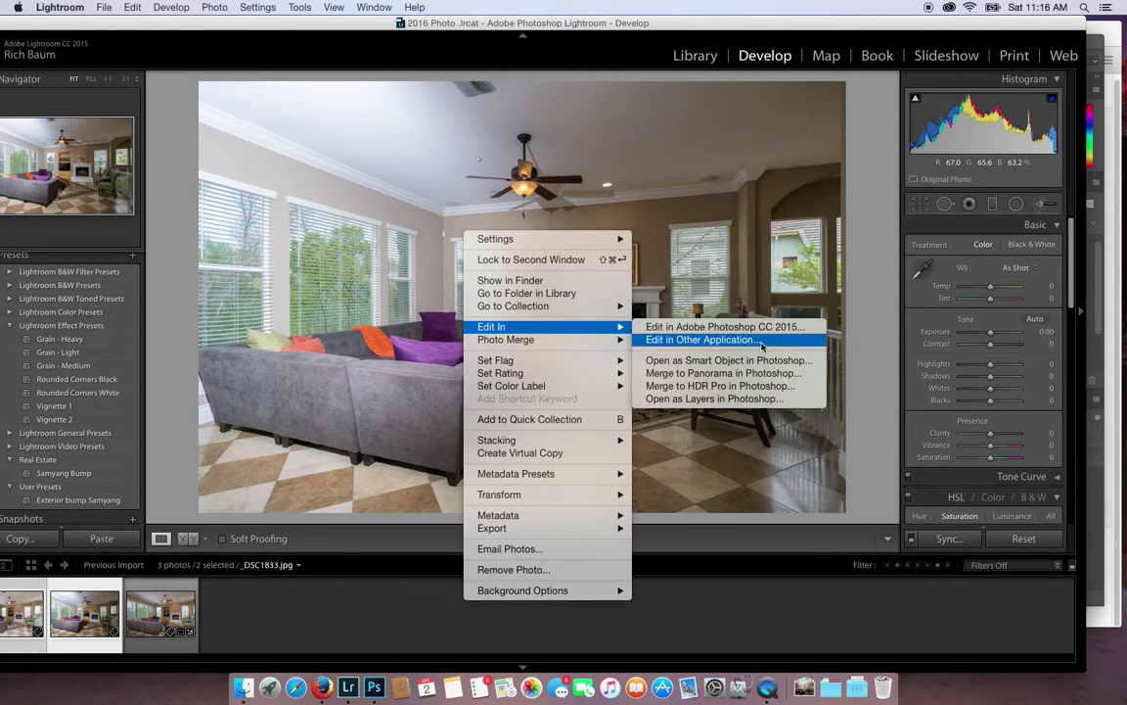
{"action": "left_click", "coordinate": [736, 400]}
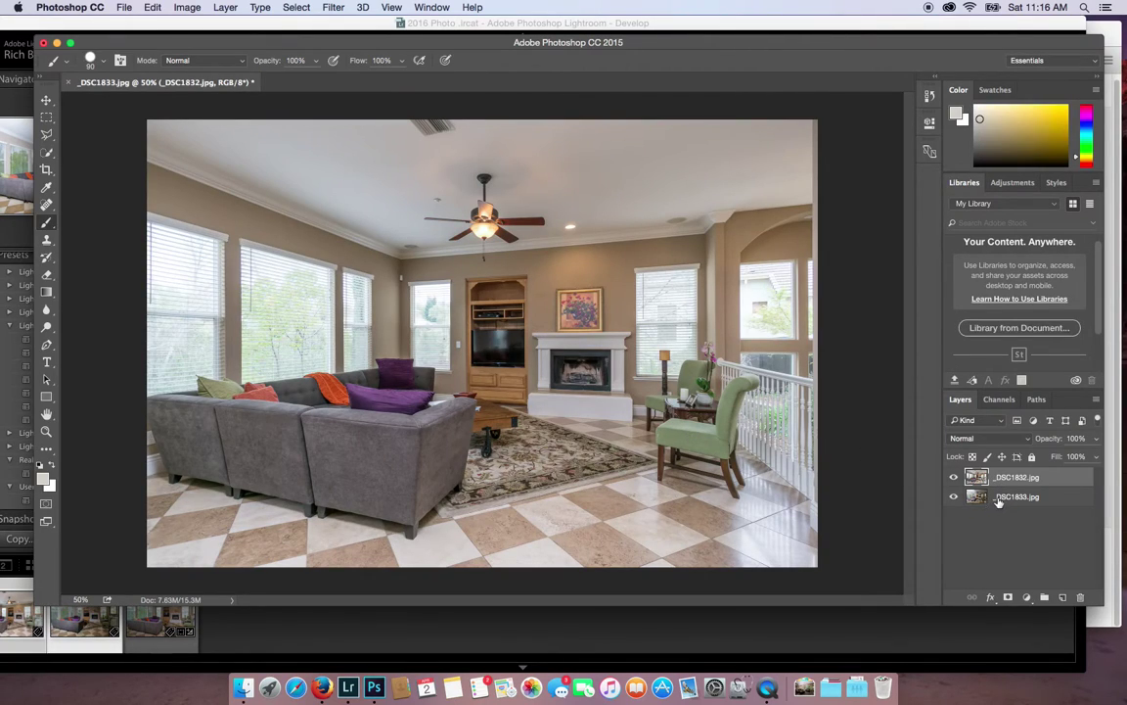
- Move _DSC1833.jpg above _DSC1832.jpg and give it a black layer mask
{"action": "left_click_drag", "start_coordinate": [1002, 499], "coordinate": [996, 476]}
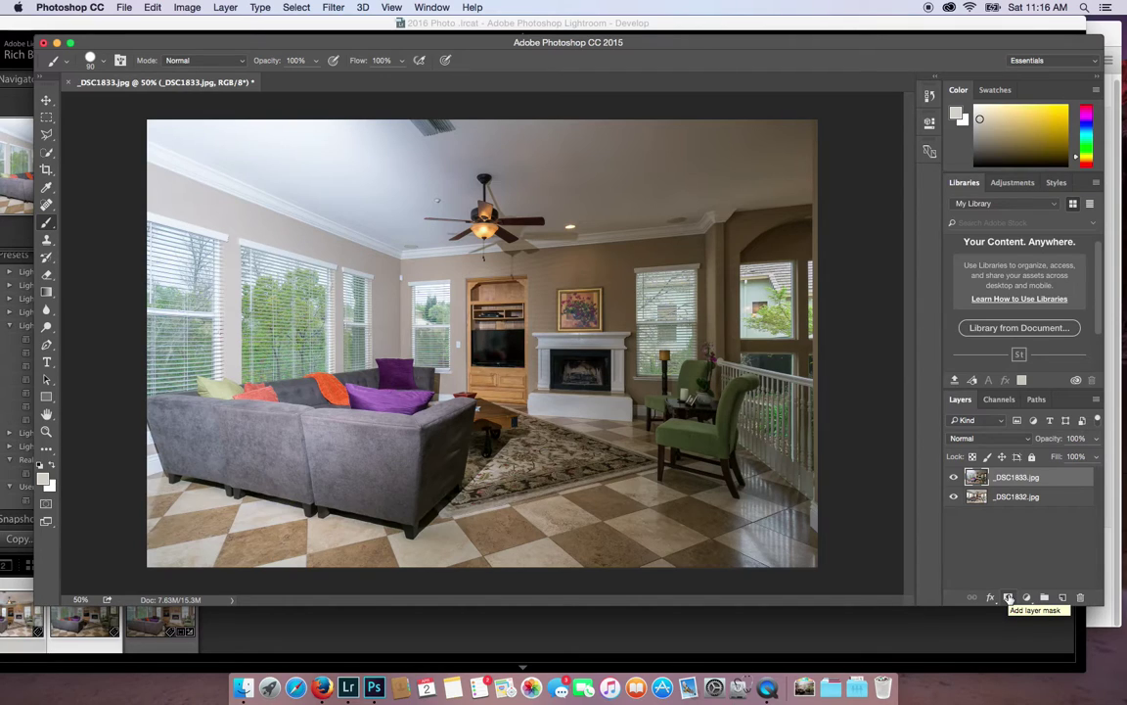
{"action": "left_click", "coordinate": [1009, 597], "text": "alt"}
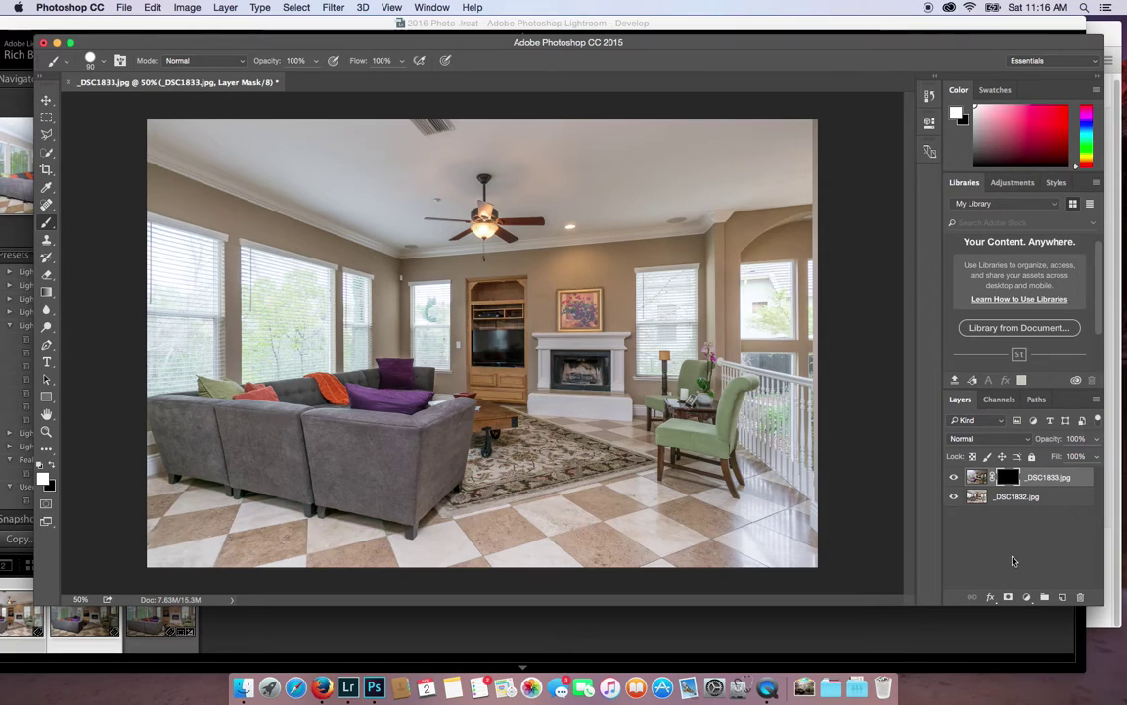
- Zoom to 100% on the left windows and set the _DSC1833.jpg layer's blend mode to Darken
{"action": "key", "text": "super+plus"}
{"action": "key", "text": "super+plus"}
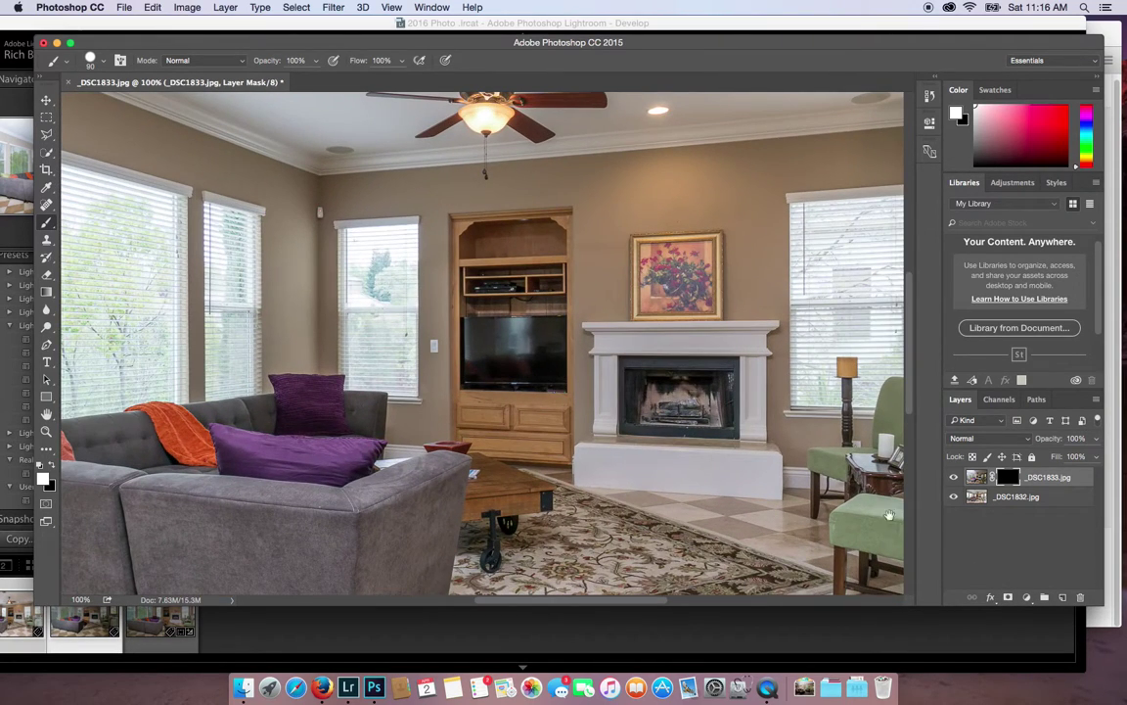
{"action": "left_click_drag", "start_coordinate": [888, 514], "coordinate": [979, 529]}
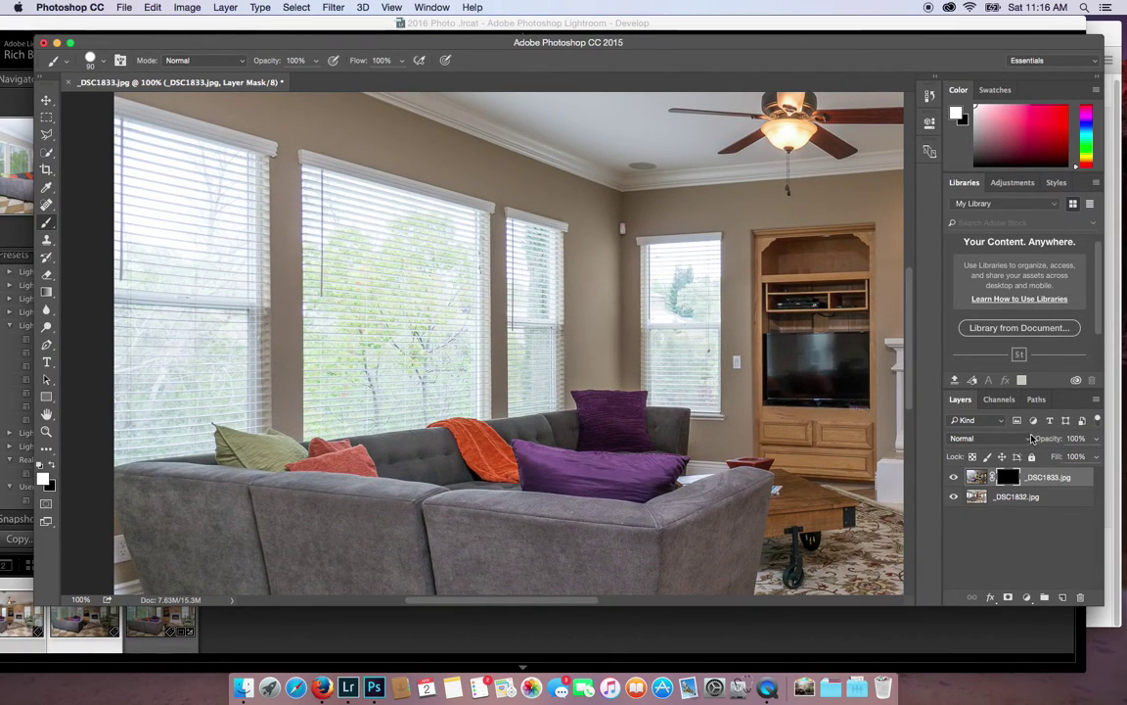
{"action": "left_click", "coordinate": [1015, 438]}
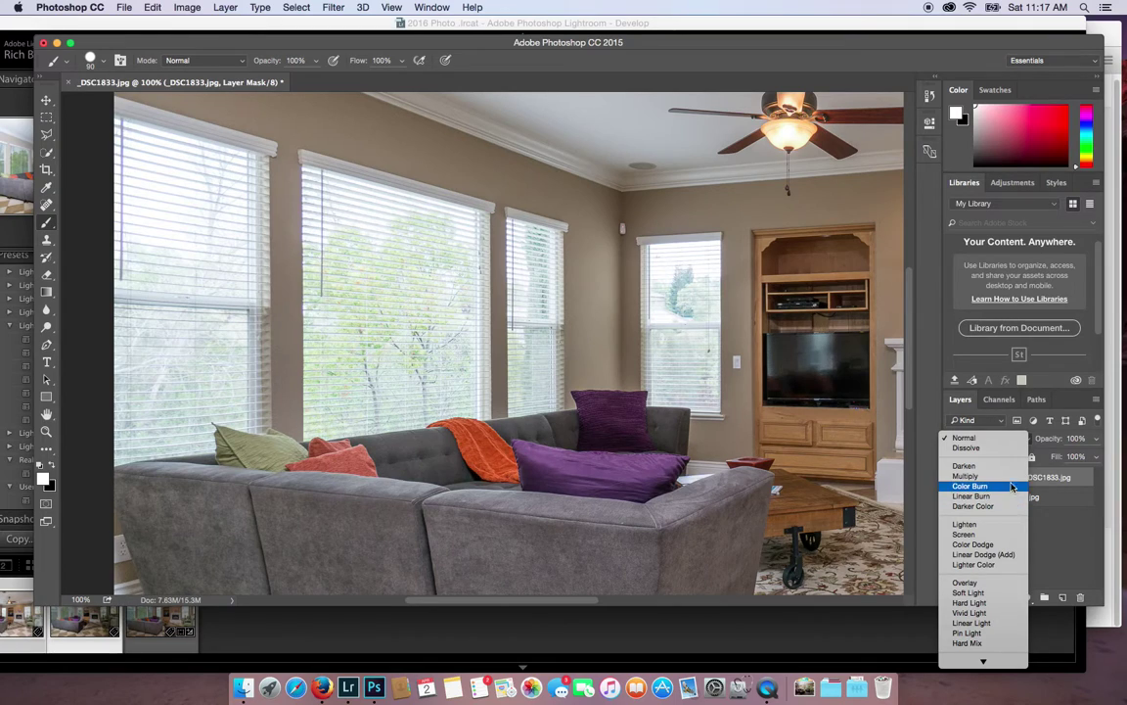
{"action": "left_click", "coordinate": [1011, 476]}
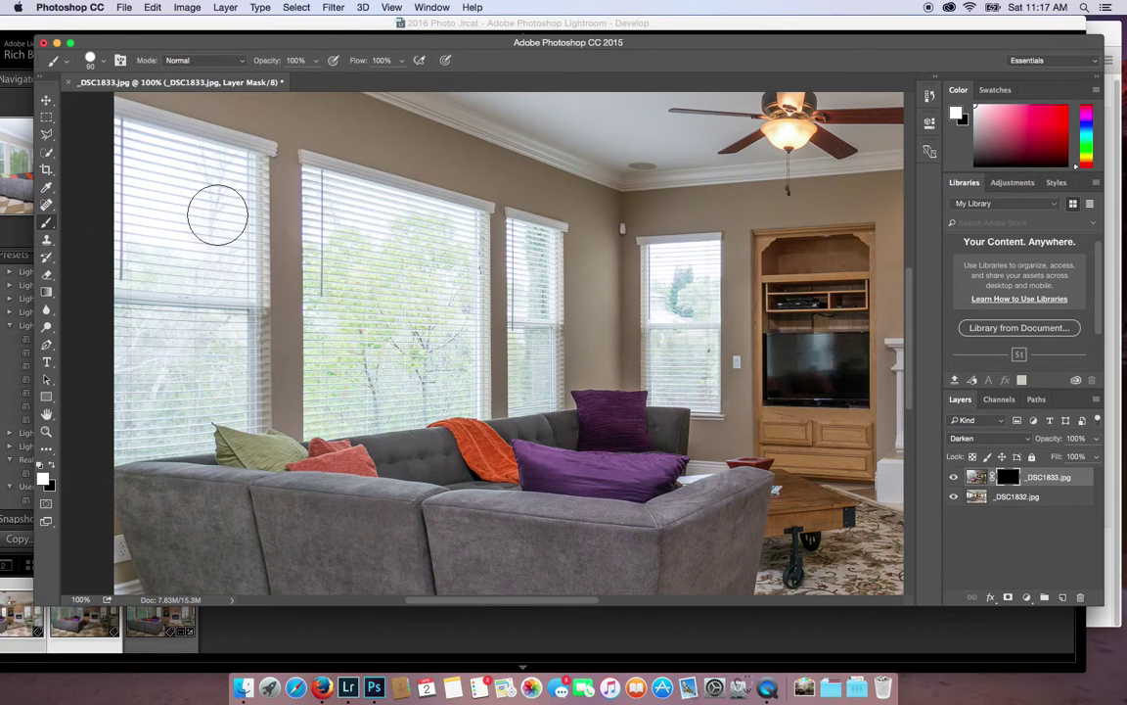
- Enlarge the brush to 150 and paint white on the mask over the left windows
{"action": "right_click", "coordinate": [219, 214]}
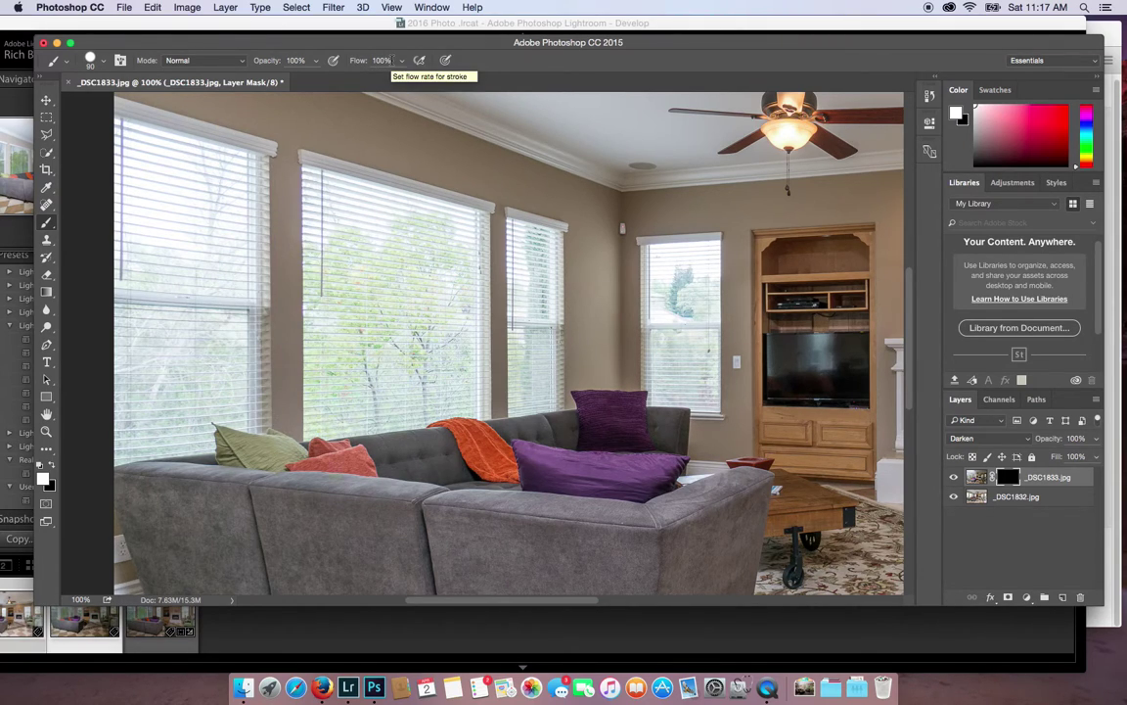
{"action": "left_click_drag", "start_coordinate": [326, 225], "coordinate": [361, 237]}
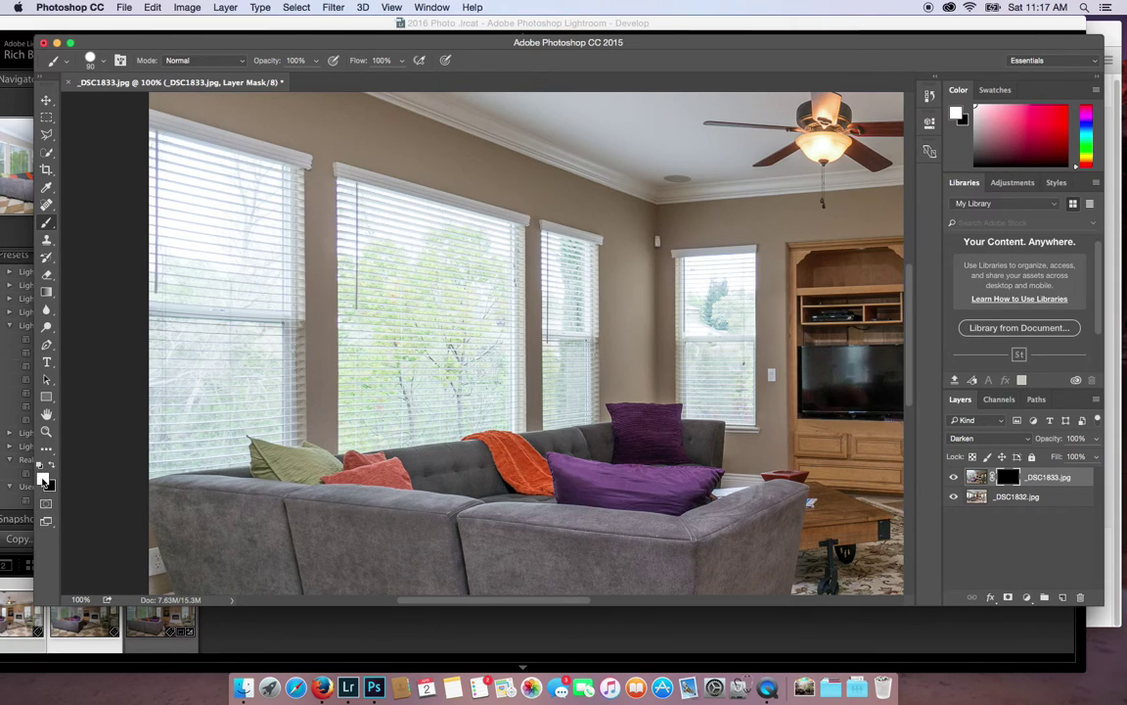
{"action": "key", "text": "bracketright"}
{"action": "key", "text": "bracketright"}
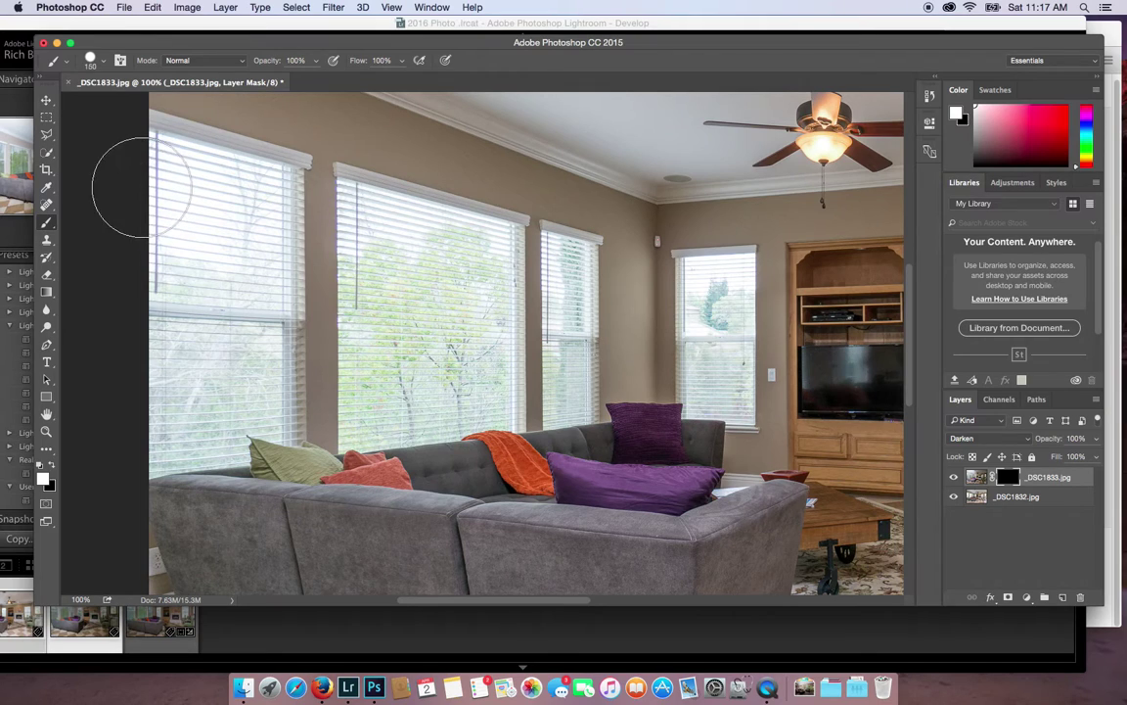
{"action": "key", "text": "bracketright"}
{"action": "mouse_move", "coordinate": [144, 169]}
{"action": "left_mouse_down"}
{"action": "mouse_move", "coordinate": [568, 252]}
{"action": "mouse_move", "coordinate": [586, 379]}
{"action": "mouse_move", "coordinate": [504, 401]}
{"action": "mouse_move", "coordinate": [311, 403]}
{"action": "mouse_move", "coordinate": [93, 462]}
{"action": "mouse_move", "coordinate": [99, 435]}
{"action": "mouse_move", "coordinate": [137, 404]}
{"action": "mouse_move", "coordinate": [279, 371]}
{"action": "mouse_move", "coordinate": [445, 367]}
{"action": "mouse_move", "coordinate": [504, 348]}
{"action": "mouse_move", "coordinate": [504, 337]}
{"action": "mouse_move", "coordinate": [314, 279]}
{"action": "mouse_move", "coordinate": [271, 278]}
{"action": "mouse_move", "coordinate": [167, 240]}
{"action": "mouse_move", "coordinate": [153, 249]}
{"action": "mouse_move", "coordinate": [167, 294]}
{"action": "mouse_move", "coordinate": [260, 281]}
{"action": "left_mouse_up"}
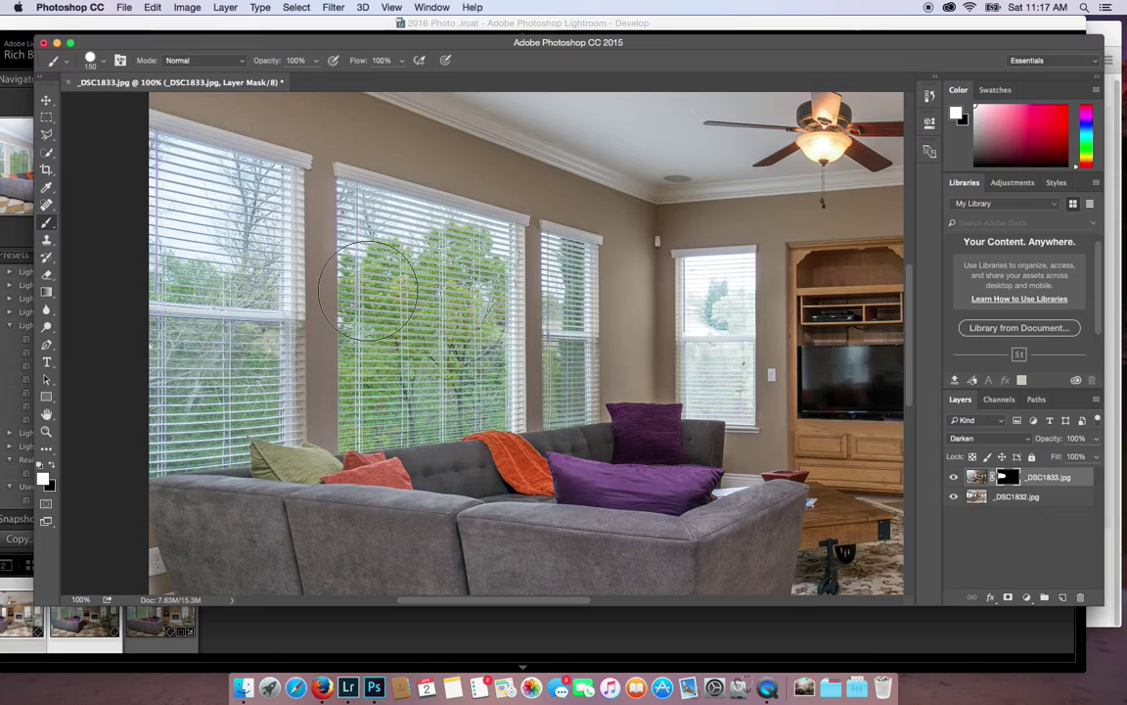
- At 200% zoom, paint the mask with a size-90 brush over the window beside the TV cabinet
{"action": "key", "text": "super+equal"}
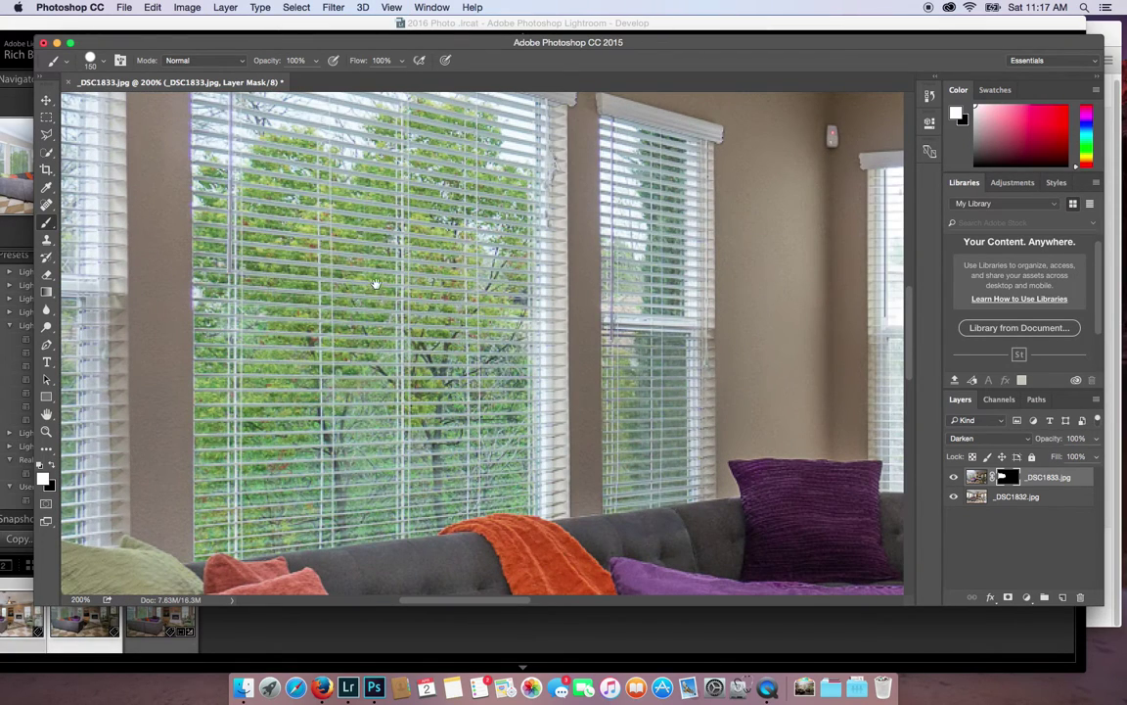
{"action": "mouse_move", "coordinate": [367, 289]}
{"action": "left_mouse_down"}
{"action": "mouse_move", "coordinate": [117, 293]}
{"action": "mouse_move", "coordinate": [3, 343]}
{"action": "mouse_move", "coordinate": [3, 304]}
{"action": "left_mouse_up"}
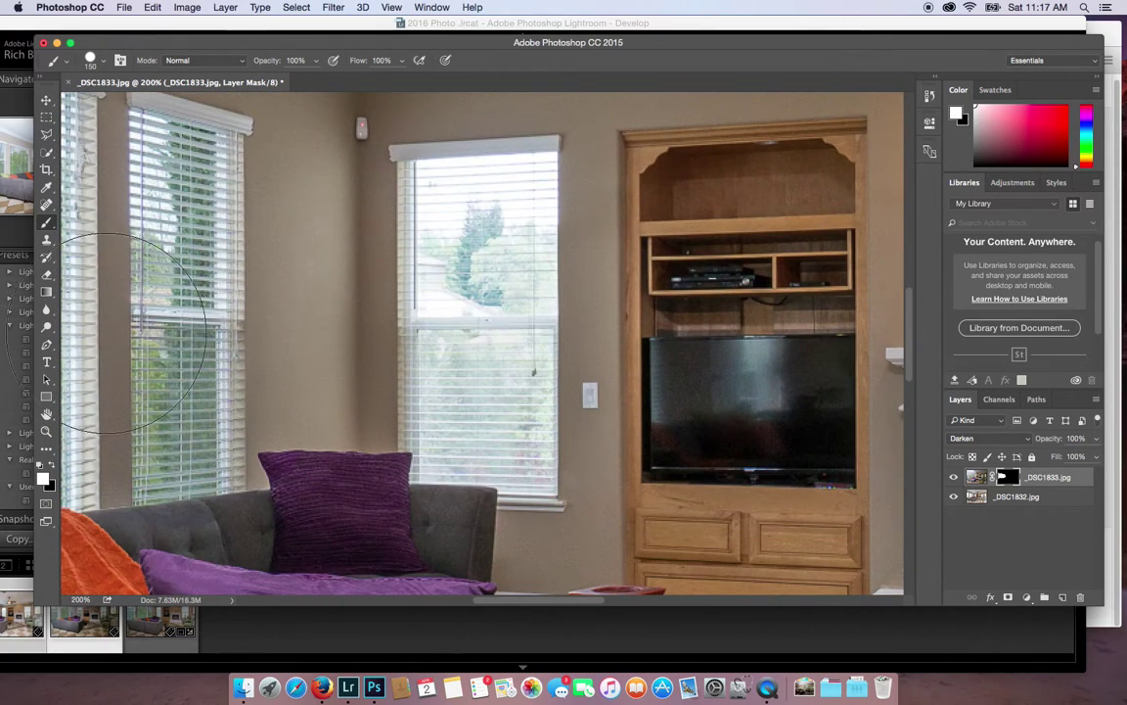
{"action": "key", "text": "bracketleft"}
{"action": "key", "text": "bracketleft"}
{"action": "key", "text": "bracketleft"}
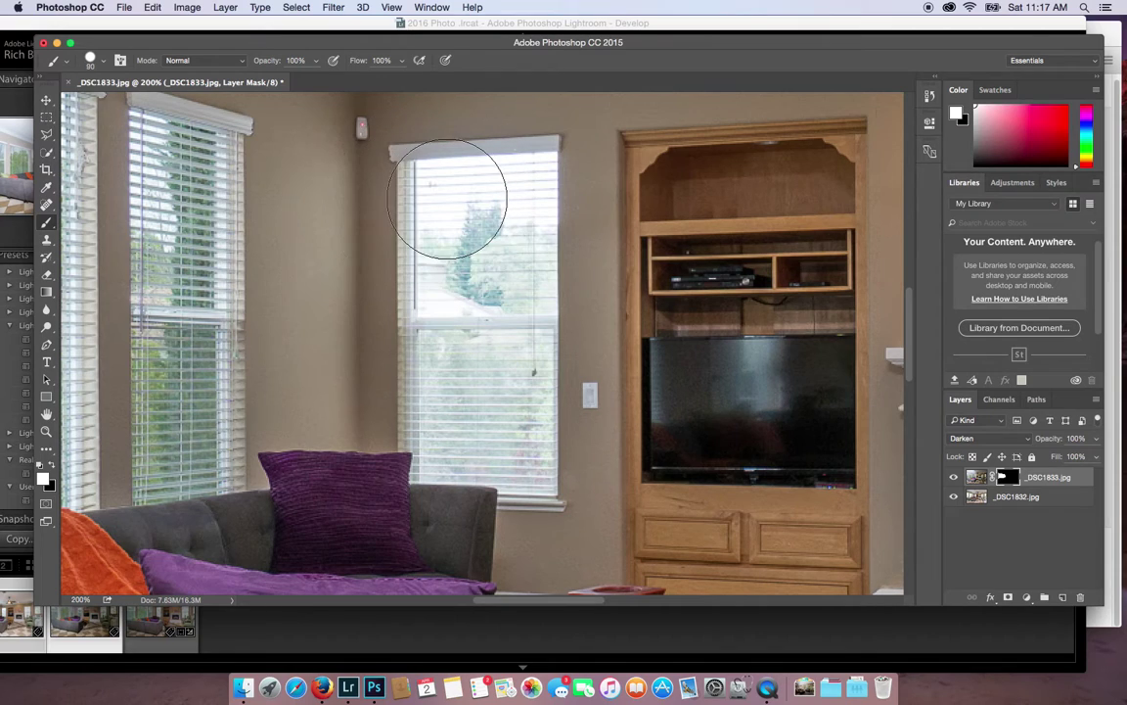
{"action": "mouse_move", "coordinate": [453, 189]}
{"action": "left_mouse_down"}
{"action": "mouse_move", "coordinate": [447, 217]}
{"action": "mouse_move", "coordinate": [468, 364]}
{"action": "mouse_move", "coordinate": [459, 428]}
{"action": "mouse_move", "coordinate": [416, 386]}
{"action": "mouse_move", "coordinate": [490, 435]}
{"action": "mouse_move", "coordinate": [460, 396]}
{"action": "mouse_move", "coordinate": [520, 430]}
{"action": "mouse_move", "coordinate": [489, 328]}
{"action": "mouse_move", "coordinate": [509, 174]}
{"action": "mouse_move", "coordinate": [433, 195]}
{"action": "mouse_move", "coordinate": [401, 186]}
{"action": "mouse_move", "coordinate": [430, 257]}
{"action": "mouse_move", "coordinate": [474, 181]}
{"action": "mouse_move", "coordinate": [521, 356]}
{"action": "mouse_move", "coordinate": [475, 392]}
{"action": "mouse_move", "coordinate": [484, 397]}
{"action": "mouse_move", "coordinate": [509, 338]}
{"action": "mouse_move", "coordinate": [547, 349]}
{"action": "mouse_move", "coordinate": [503, 340]}
{"action": "left_mouse_up"}
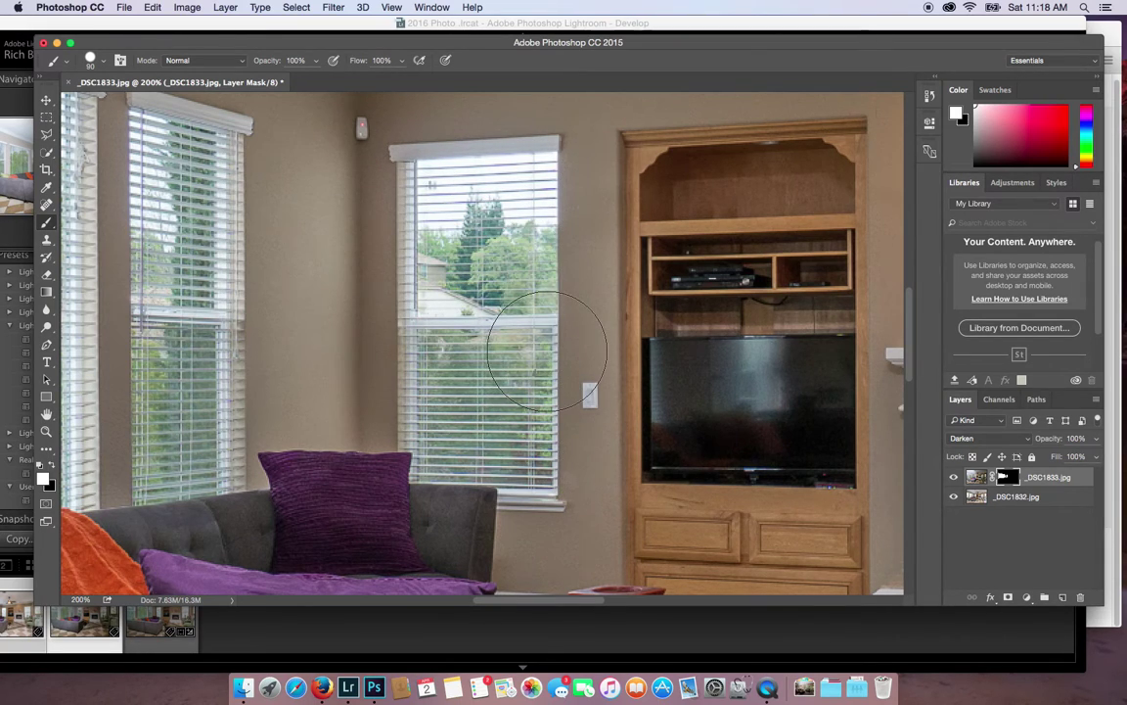
{"action": "key", "text": "super+minus"}
{"action": "key", "text": "super+minus"}
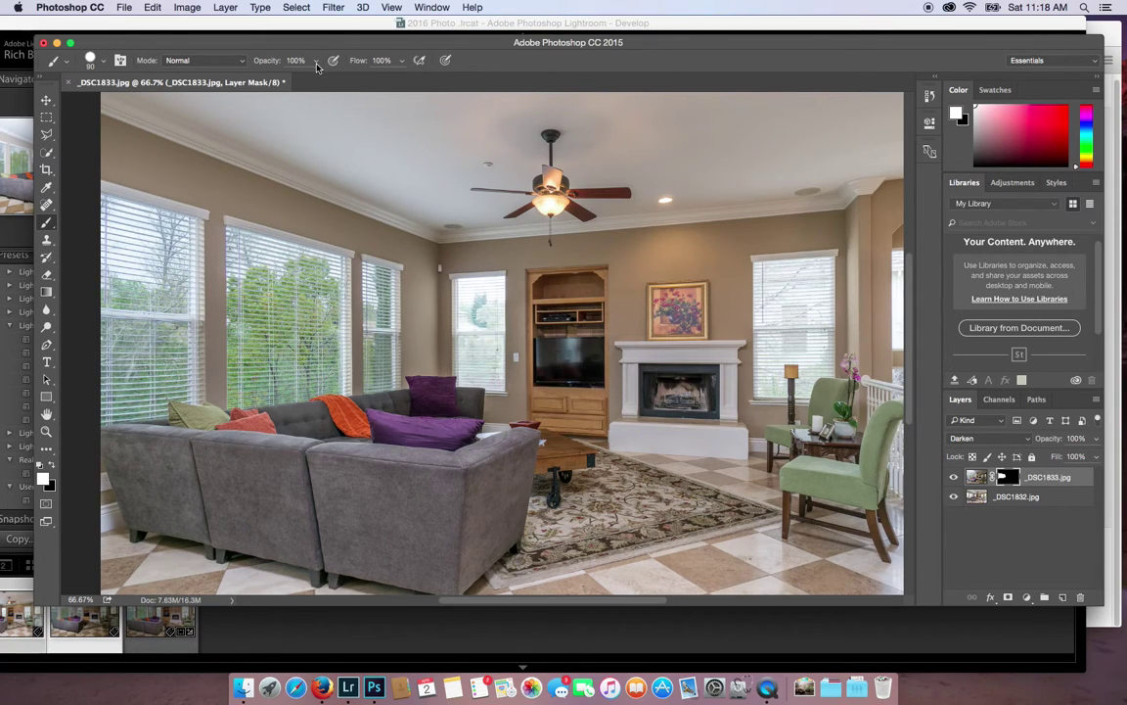
- Lower brush flow to 5% and build up trees in the upper TV-side pane and right window
{"action": "left_click", "coordinate": [402, 61]}
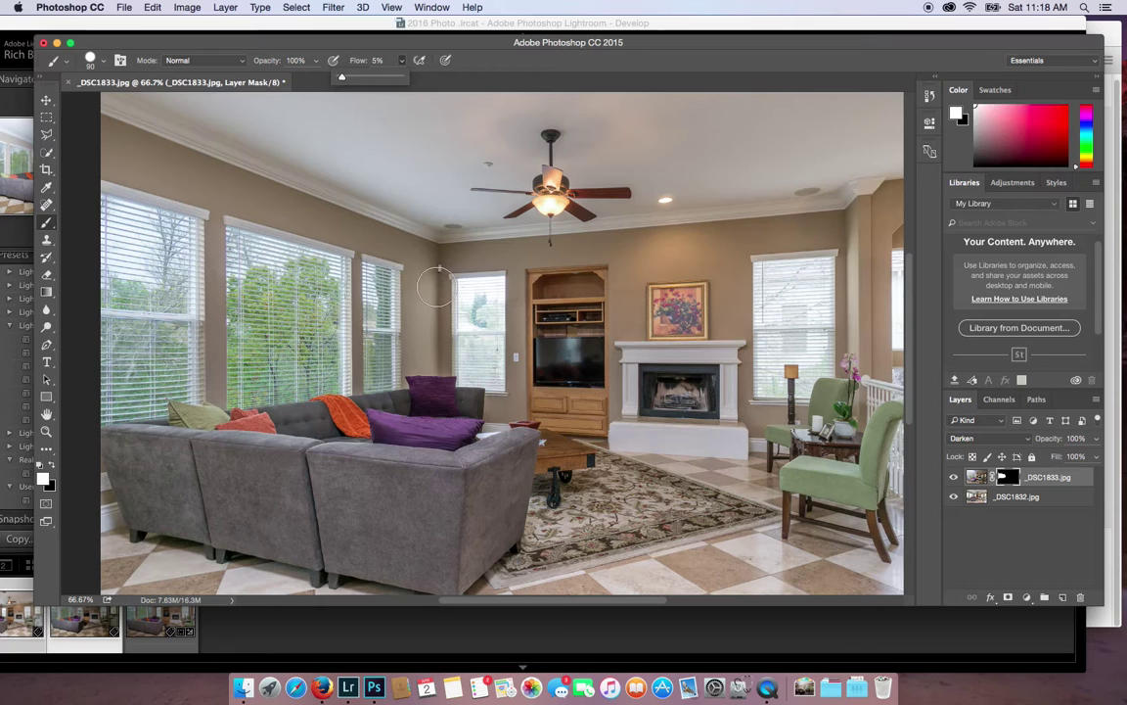
{"action": "scroll", "coordinate": [436, 287], "scroll_direction": "up", "scroll_amount": 5}
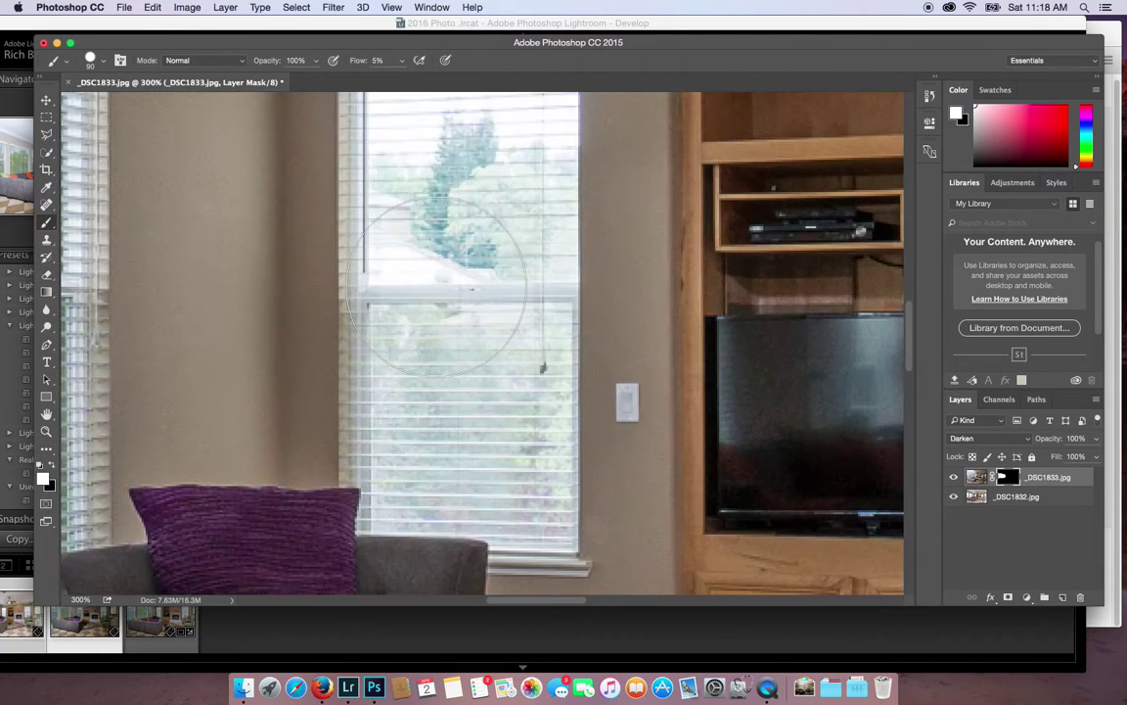
{"action": "scroll", "coordinate": [440, 293], "scroll_direction": "down", "scroll_amount": 3}
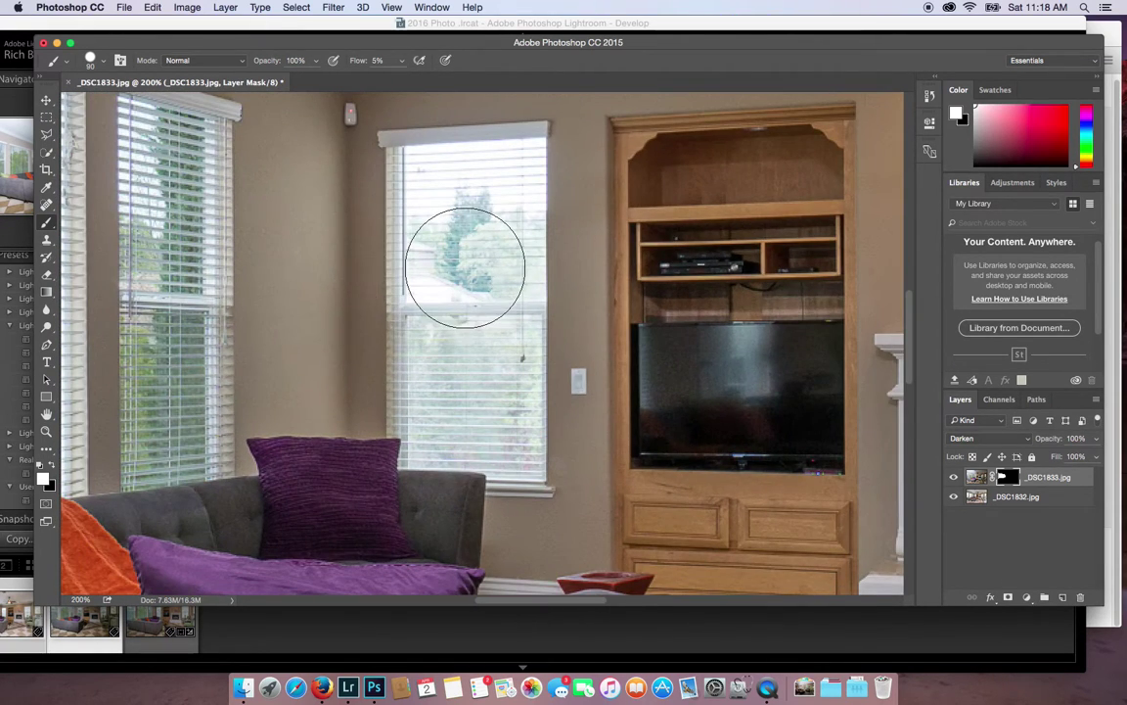
{"action": "key", "text": "bracketright"}
{"action": "key", "text": "bracketright"}
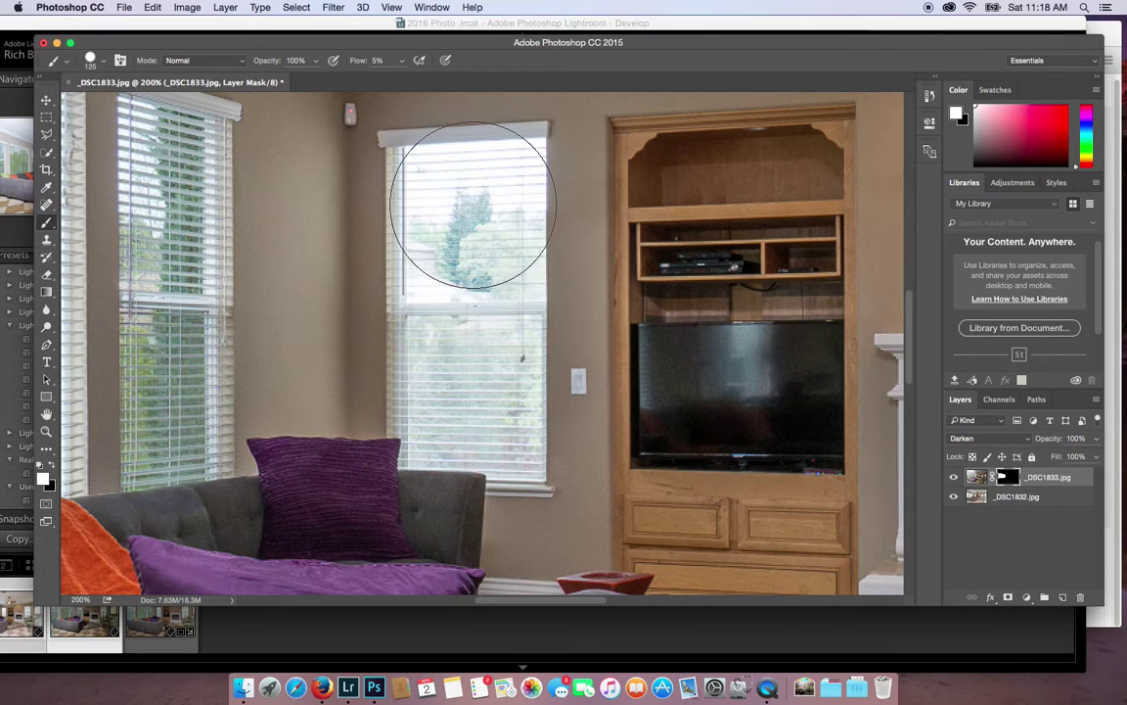
{"action": "mouse_move", "coordinate": [477, 183]}
{"action": "left_mouse_down"}
{"action": "mouse_move", "coordinate": [468, 410]}
{"action": "mouse_move", "coordinate": [448, 161]}
{"action": "mouse_move", "coordinate": [456, 418]}
{"action": "mouse_move", "coordinate": [451, 261]}
{"action": "mouse_move", "coordinate": [463, 369]}
{"action": "mouse_move", "coordinate": [474, 199]}
{"action": "mouse_move", "coordinate": [449, 315]}
{"action": "mouse_move", "coordinate": [469, 292]}
{"action": "mouse_move", "coordinate": [477, 205]}
{"action": "mouse_move", "coordinate": [475, 440]}
{"action": "mouse_move", "coordinate": [495, 382]}
{"action": "left_mouse_up"}
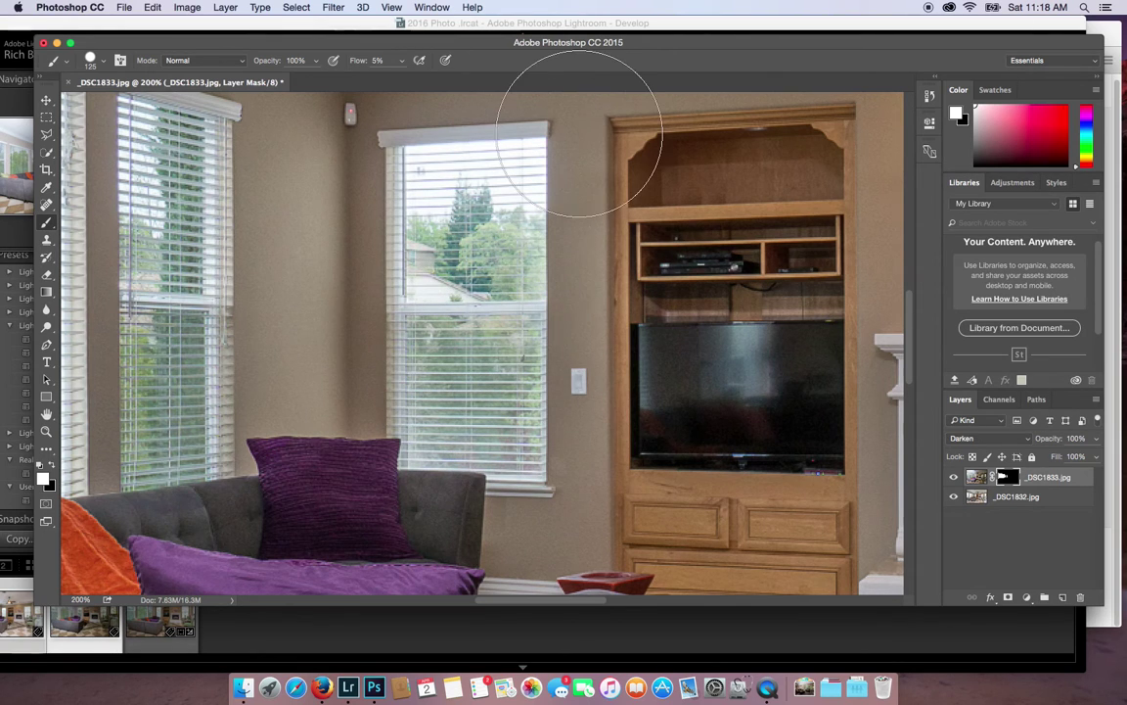
{"action": "key", "text": "super+minus"}
{"action": "key", "text": "super+minus"}
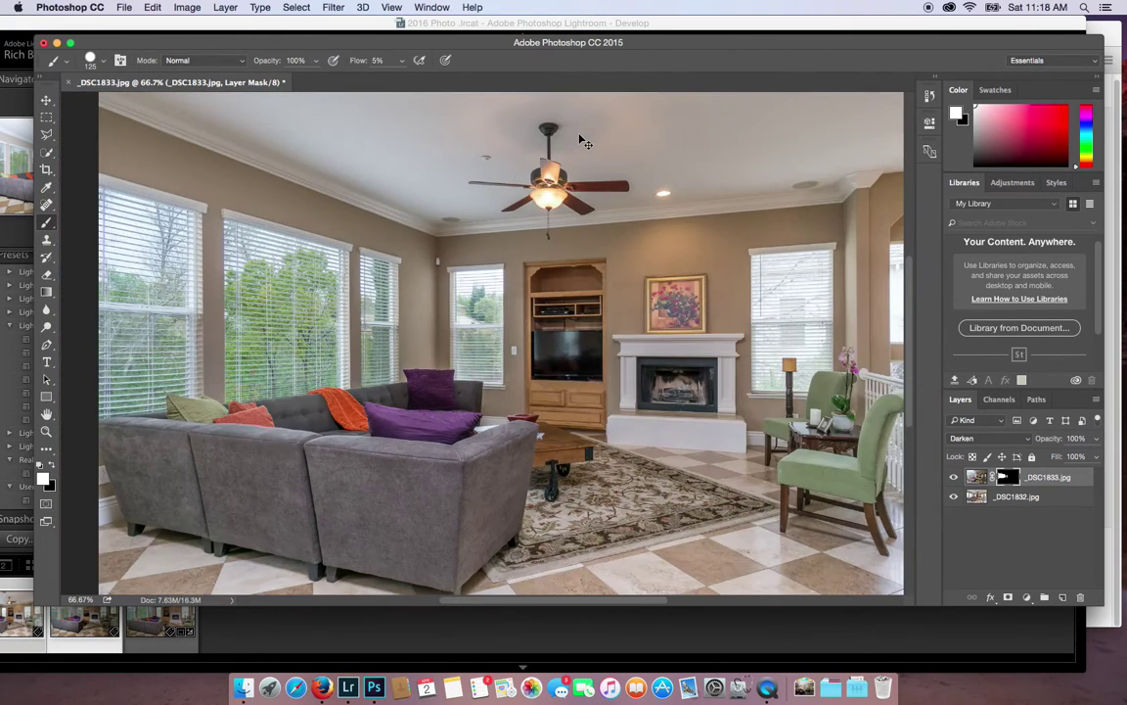
{"action": "mouse_move", "coordinate": [701, 338]}
{"action": "left_mouse_down"}
{"action": "mouse_move", "coordinate": [811, 296]}
{"action": "mouse_move", "coordinate": [761, 323]}
{"action": "mouse_move", "coordinate": [800, 295]}
{"action": "mouse_move", "coordinate": [783, 299]}
{"action": "mouse_move", "coordinate": [795, 320]}
{"action": "mouse_move", "coordinate": [787, 336]}
{"action": "left_mouse_up"}
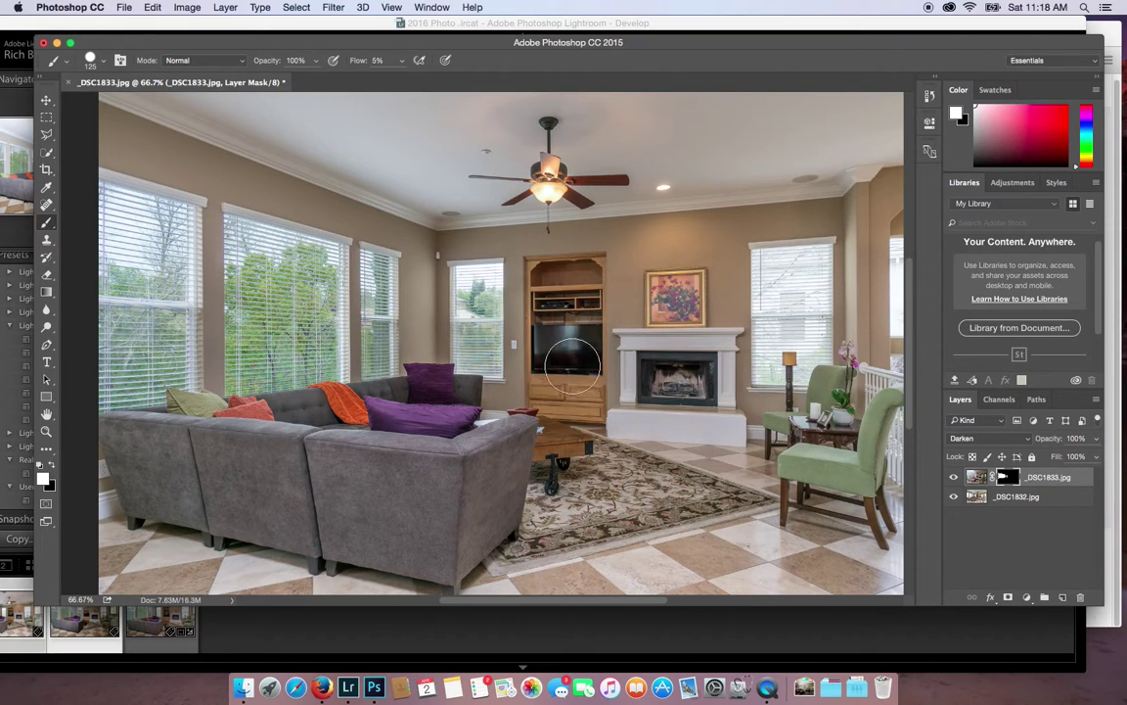
- Erase mask spill at 4% flow on the wall by the TV-side window and around the right window
{"action": "left_click", "coordinate": [45, 275]}
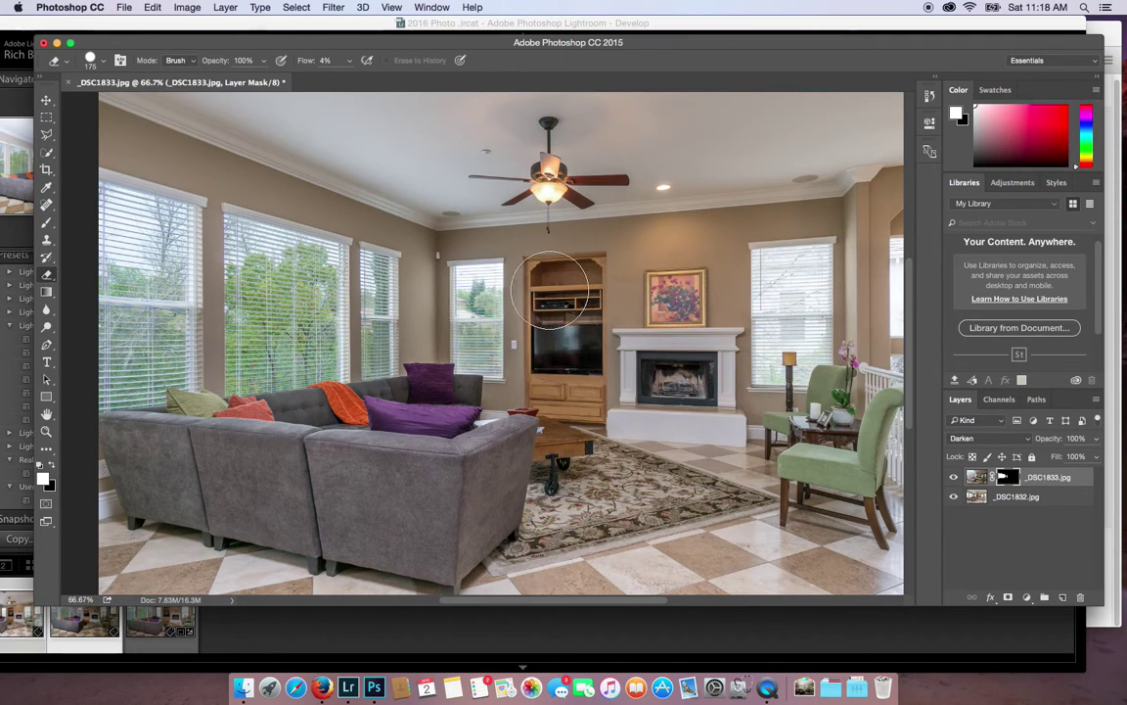
{"action": "mouse_move", "coordinate": [476, 291]}
{"action": "left_mouse_down"}
{"action": "mouse_move", "coordinate": [480, 353]}
{"action": "mouse_move", "coordinate": [484, 269]}
{"action": "mouse_move", "coordinate": [480, 329]}
{"action": "mouse_move", "coordinate": [462, 252]}
{"action": "left_mouse_up"}
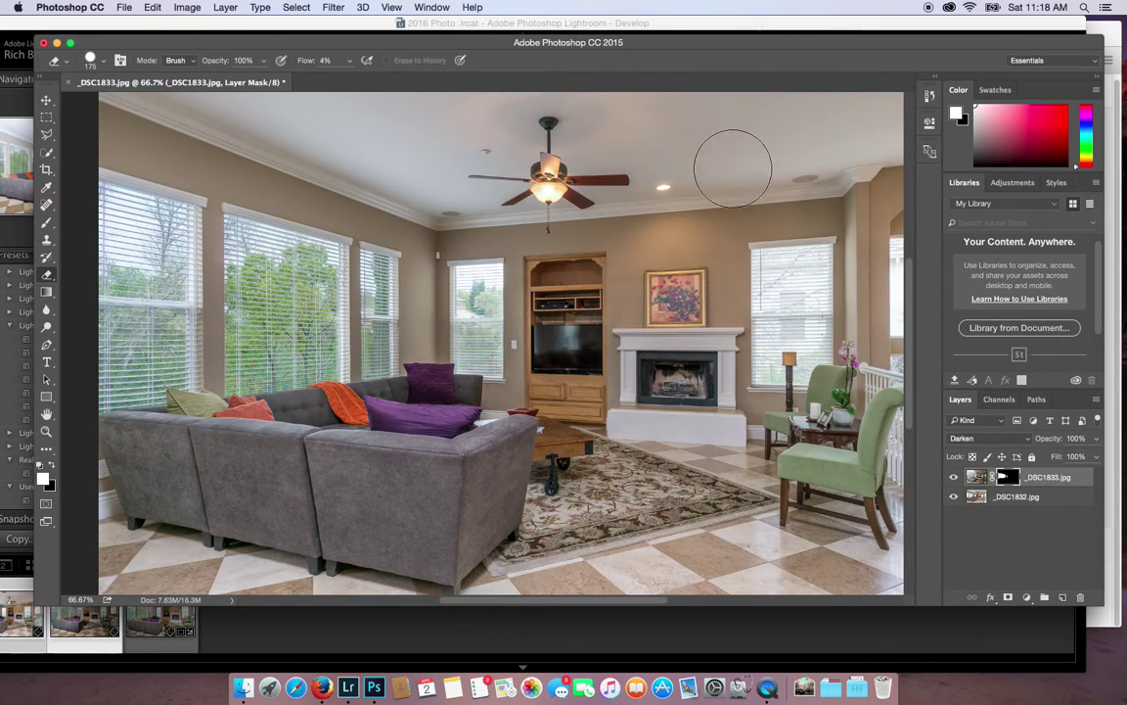
{"action": "mouse_move", "coordinate": [744, 264]}
{"action": "left_mouse_down"}
{"action": "mouse_move", "coordinate": [795, 296]}
{"action": "mouse_move", "coordinate": [807, 292]}
{"action": "left_mouse_up"}
{"action": "key", "text": "super+minus"}
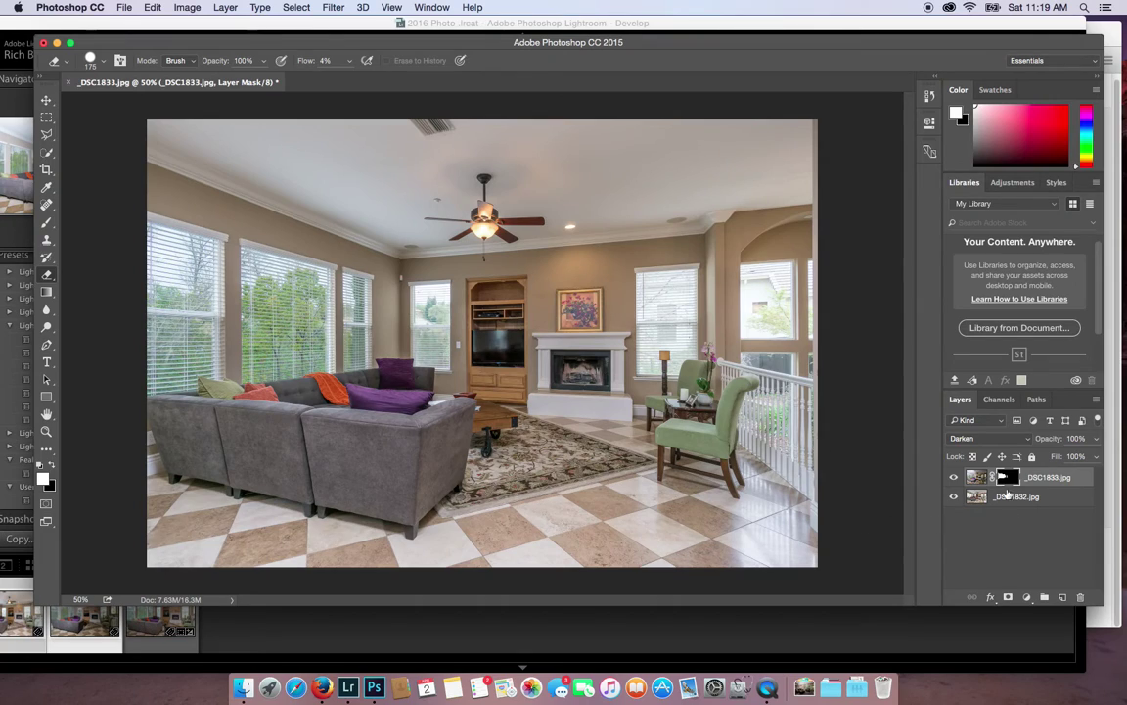
- Toggle the flash window layer off and on twice to compare, then return to Lightroom
{"action": "left_click", "coordinate": [954, 477]}
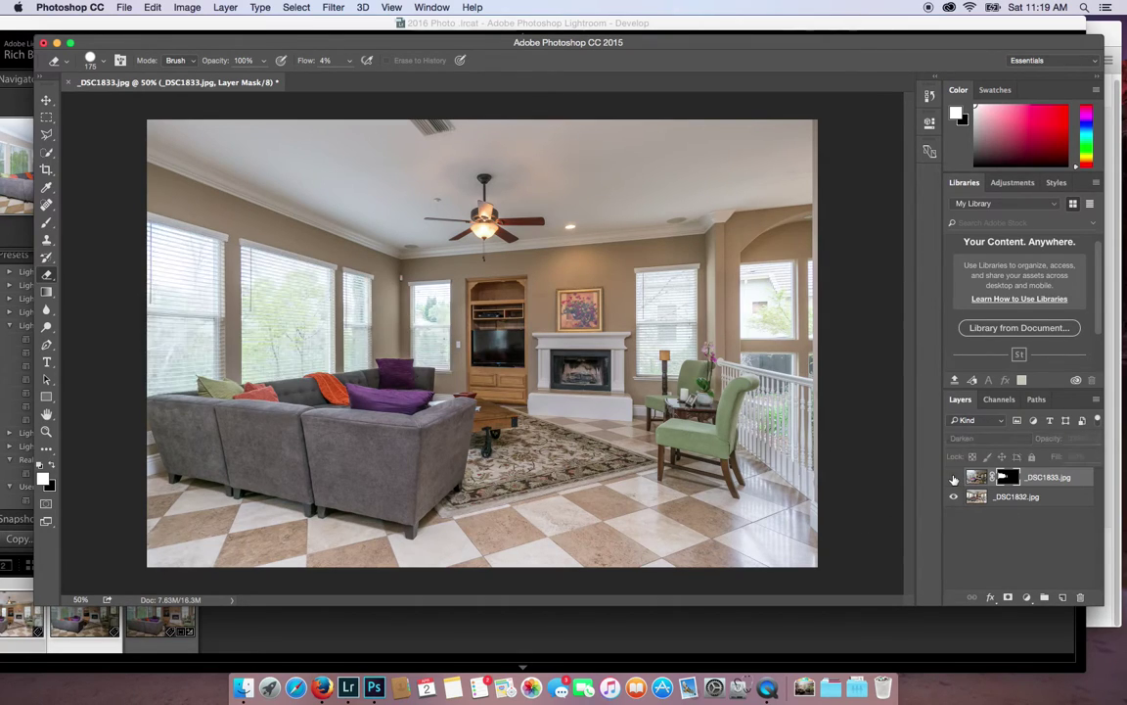
{"action": "left_click", "coordinate": [954, 478]}
{"action": "left_click", "coordinate": [955, 478]}
{"action": "left_click", "coordinate": [954, 477]}
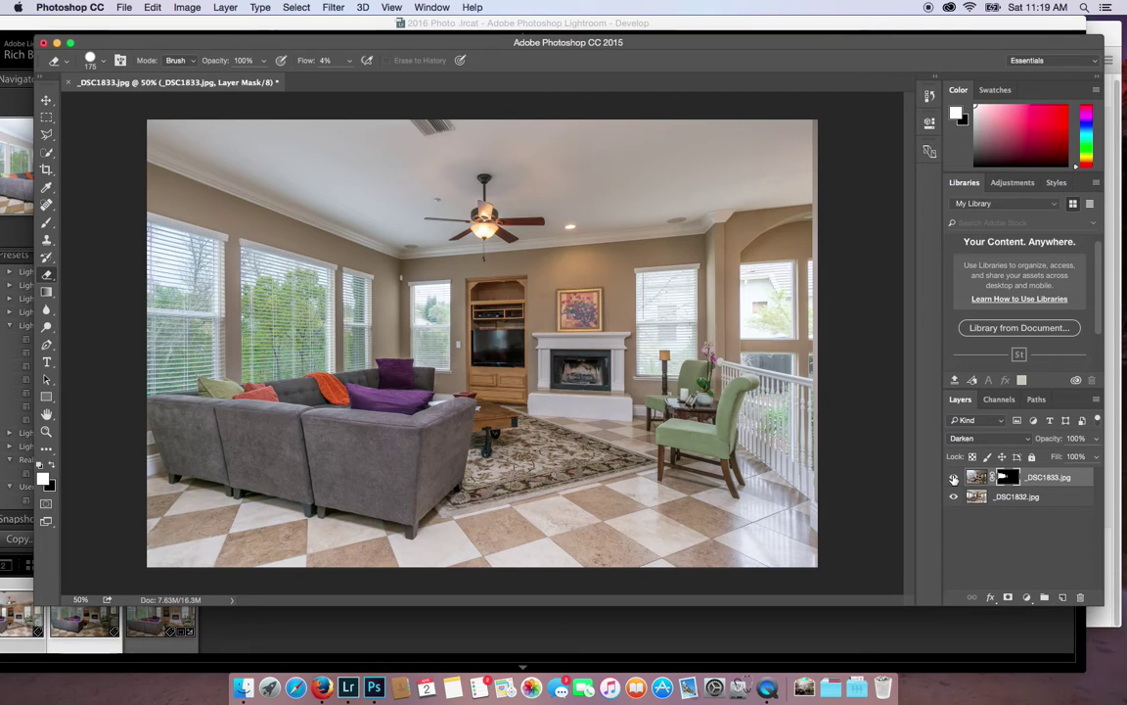
{"action": "left_click", "coordinate": [155, 627]}
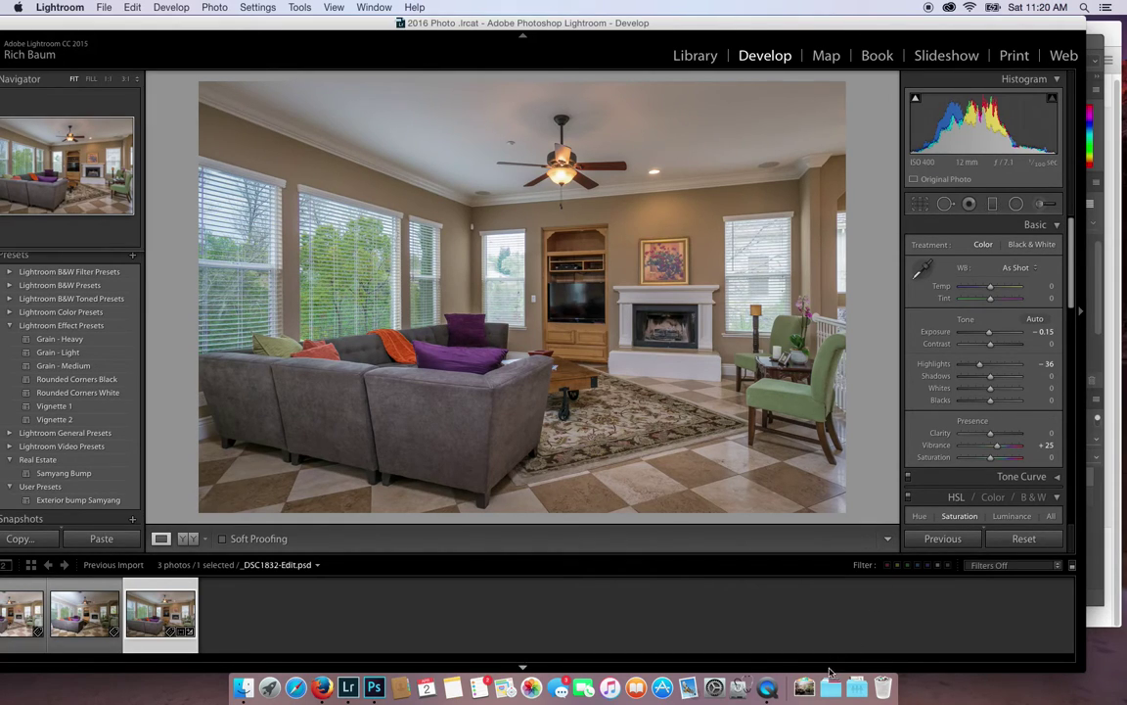
- Open QuickTime Player's Dock menu to reach Stop Screen Recording
{"action": "right_click", "coordinate": [771, 673]}
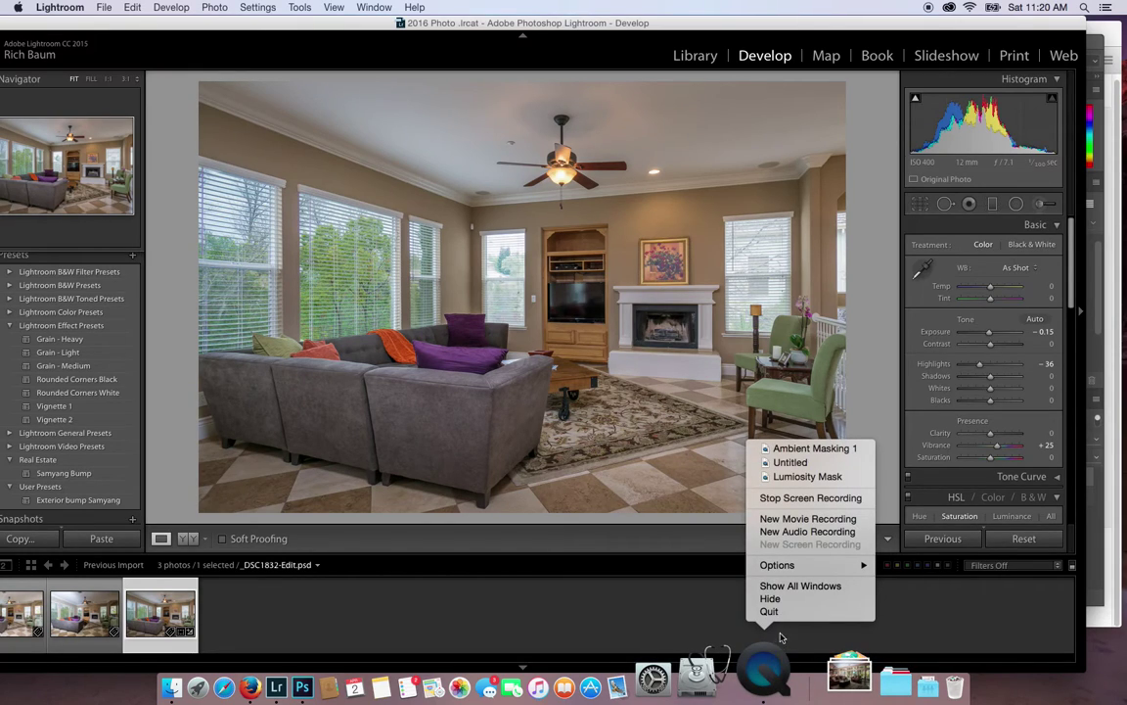